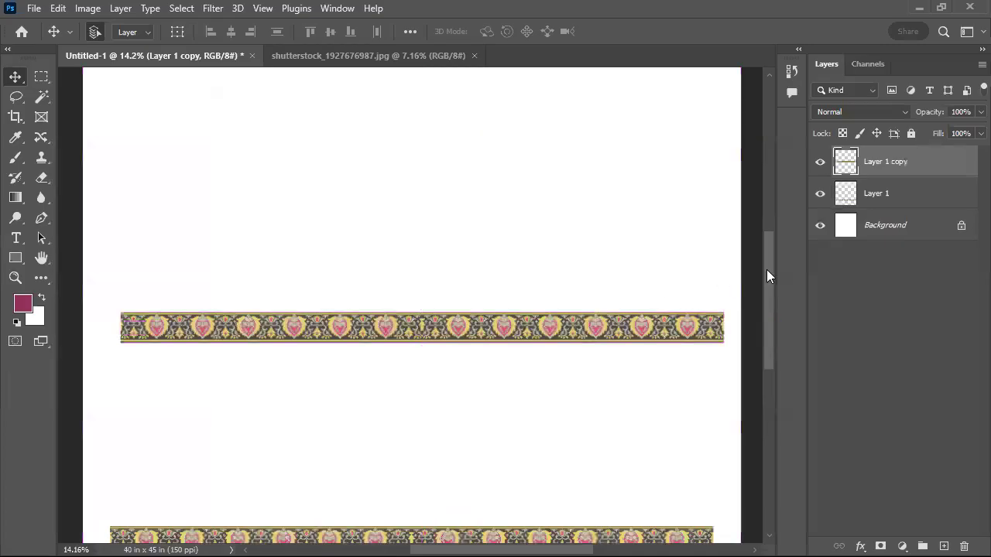
# Shift one half of the Layer 1 copy border strip inward to close its wider middle gap and space the hearts evenly
pyautogui.moveTo(737, 289); pyautogui.dragTo(437, 433)
pyautogui.moveTo(429, 338); pyautogui.dragTo(585, 262)
pyautogui.moveTo(623, 263); pyautogui.dragTo(611, 264)
pyautogui.moveTo(612, 275); pyautogui.dragTo(483, 272)
pyautogui.press('v')
pyautogui.moveTo(471, 221); pyautogui.dragTo(581, 220)
pyautogui.moveTo(538, 248); pyautogui.dragTo(321, 350)
pyautogui.hotkey('ctrl', 'd')
pyautogui.moveTo(436, 306); pyautogui.dragTo(315, 439)
pyautogui.moveTo(330, 384)
pyautogui.mouseDown()
pyautogui.moveTo(334, 370)
pyautogui.moveTo(334, 385)
pyautogui.mouseUp()
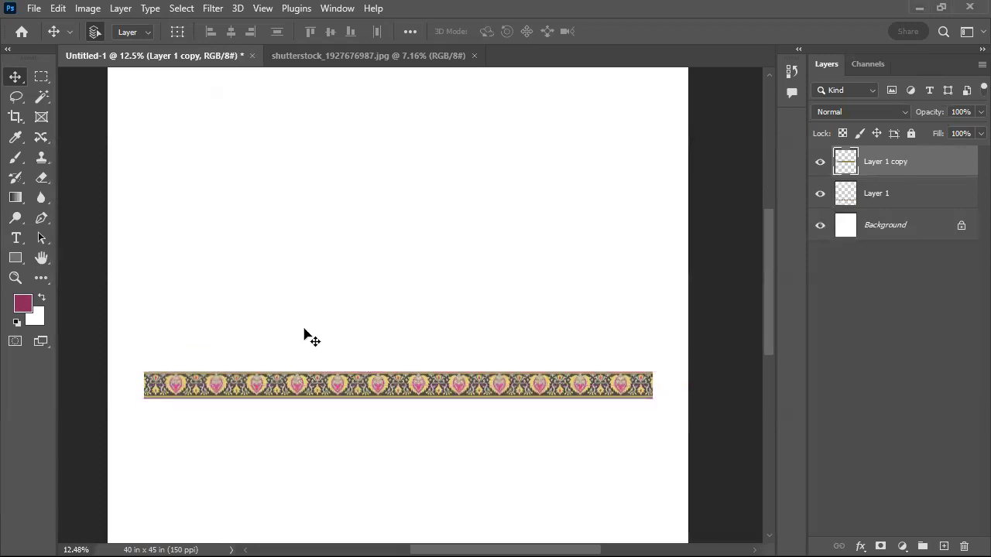
pyautogui.moveTo(385, 391); pyautogui.dragTo(373, 404)
# Copy a section from the right end of the strip to a new layer and place it above the strip
pyautogui.press('m')
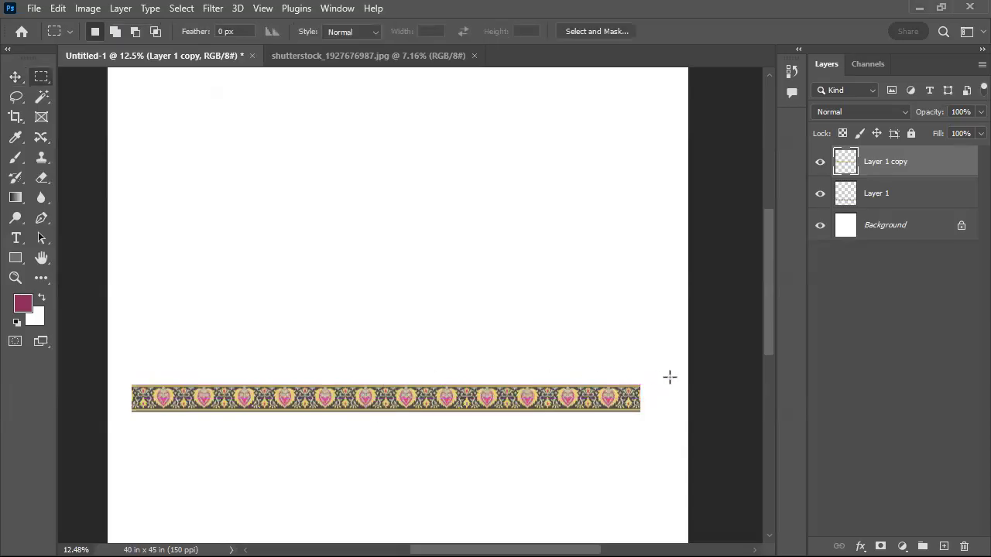
pyautogui.moveTo(651, 371); pyautogui.dragTo(558, 413)
pyautogui.moveTo(646, 369); pyautogui.dragTo(446, 437)
pyautogui.hotkey('ctrl', 'j')
pyautogui.moveTo(500, 391); pyautogui.dragTo(405, 278)
# Warp the copied border section into an upward arch with the Arc style at 50% bend
pyautogui.hotkey('ctrl', 't')
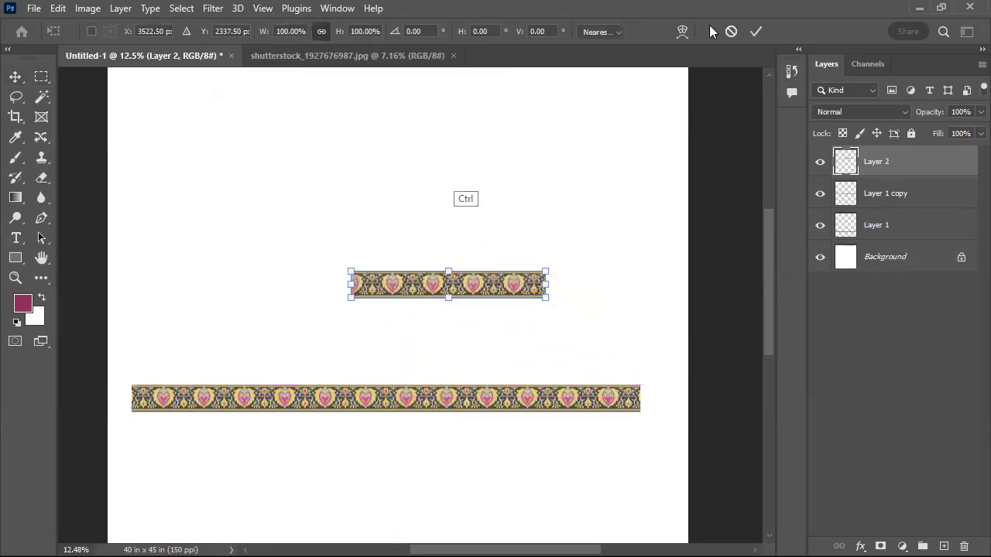
pyautogui.click(683, 31)
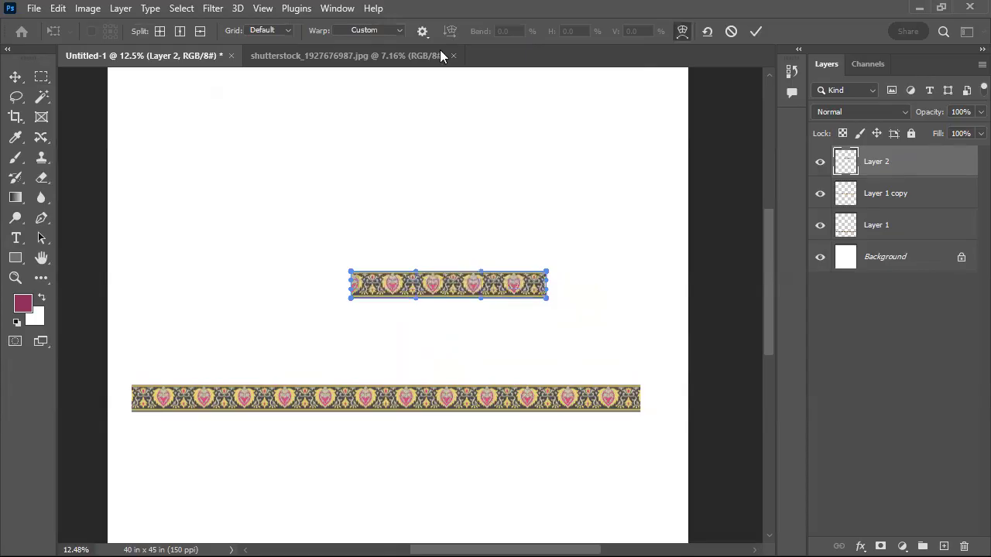
pyautogui.click(400, 31)
pyautogui.click(370, 69)
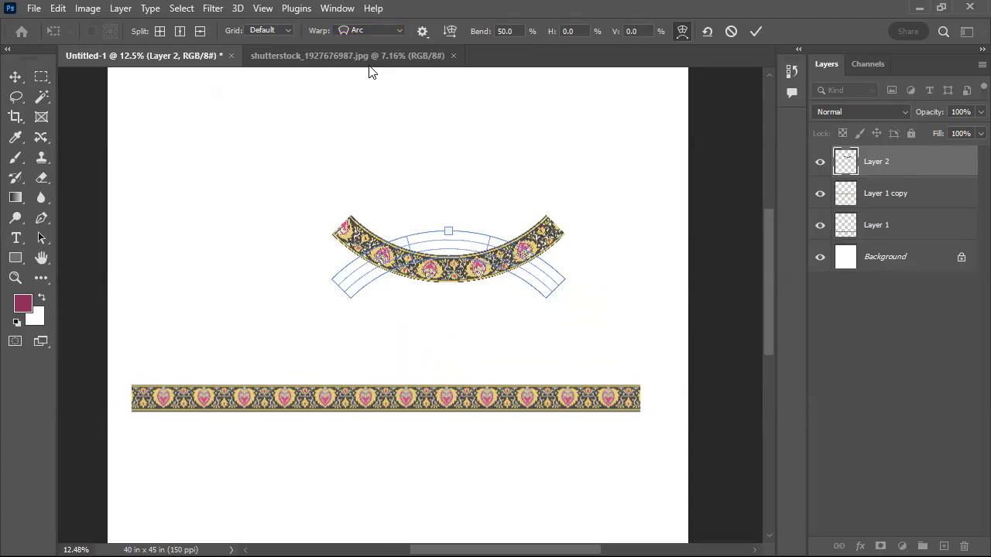
pyautogui.click(754, 31)
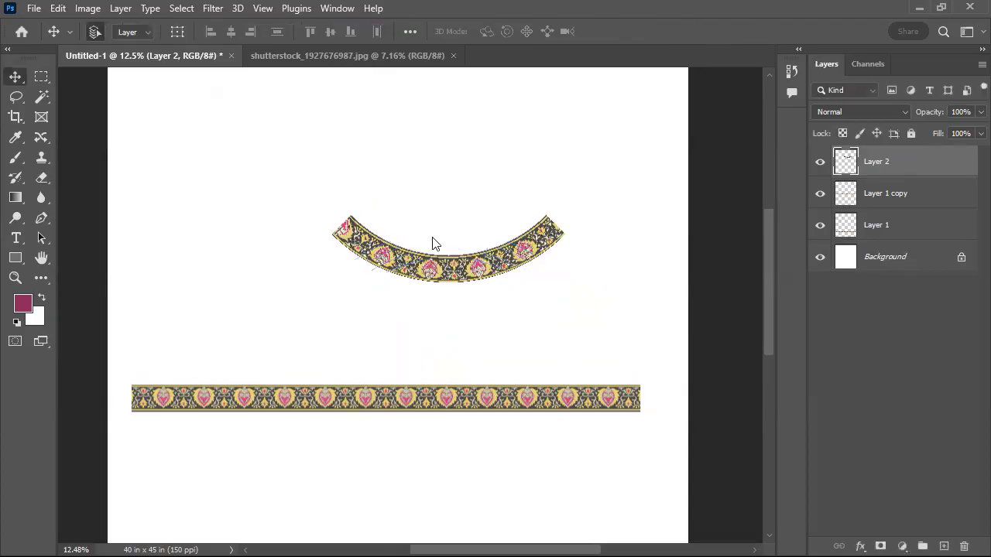
pyautogui.hotkey('ctrl', 'z')
# Copy the part of the arch just right of its centre to a new layer and delete the original arch layer
pyautogui.press('m')
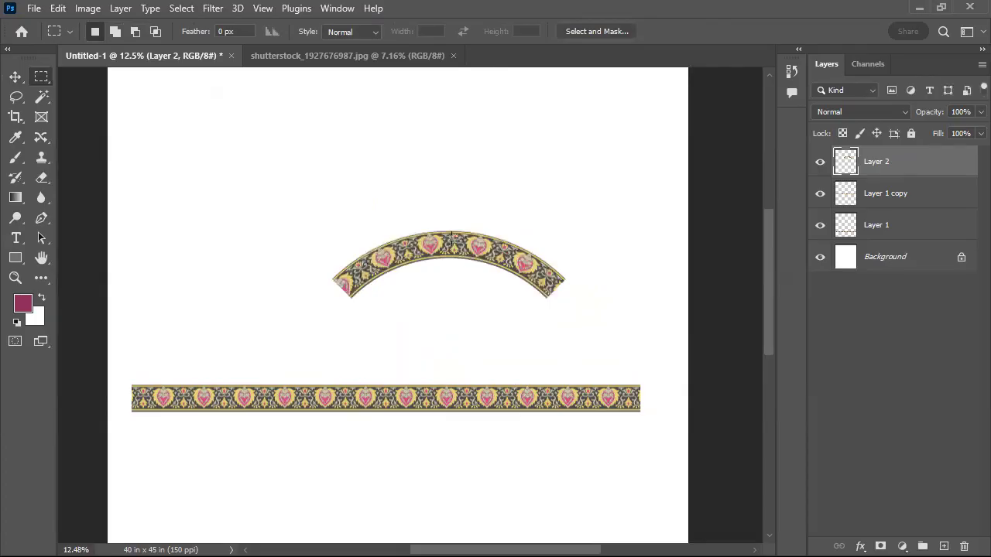
pyautogui.moveTo(453, 204); pyautogui.dragTo(528, 353)
pyautogui.moveTo(454, 246); pyautogui.dragTo(409, 246)
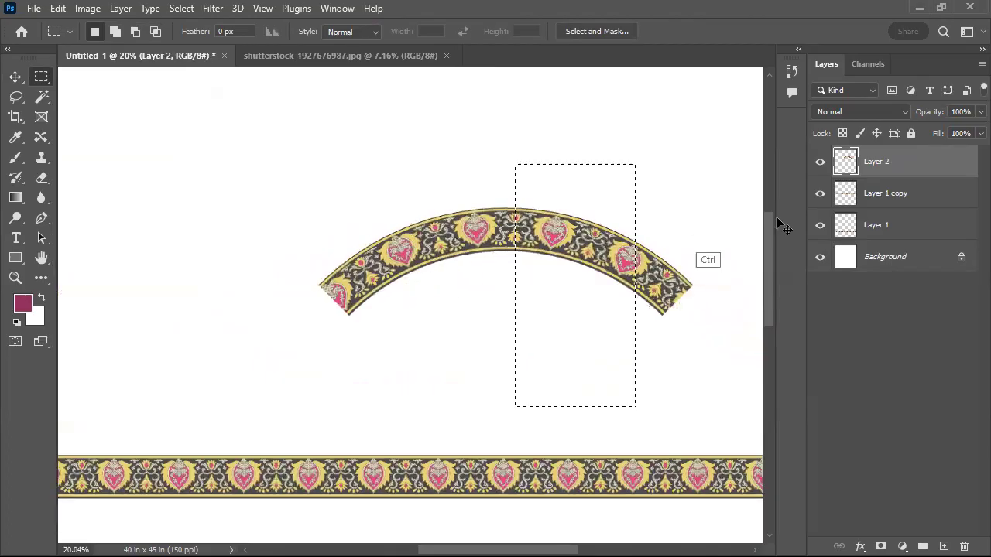
pyautogui.hotkey('ctrl', 'j')
pyautogui.click(864, 193)
pyautogui.press('Delete')
pyautogui.click(840, 164)
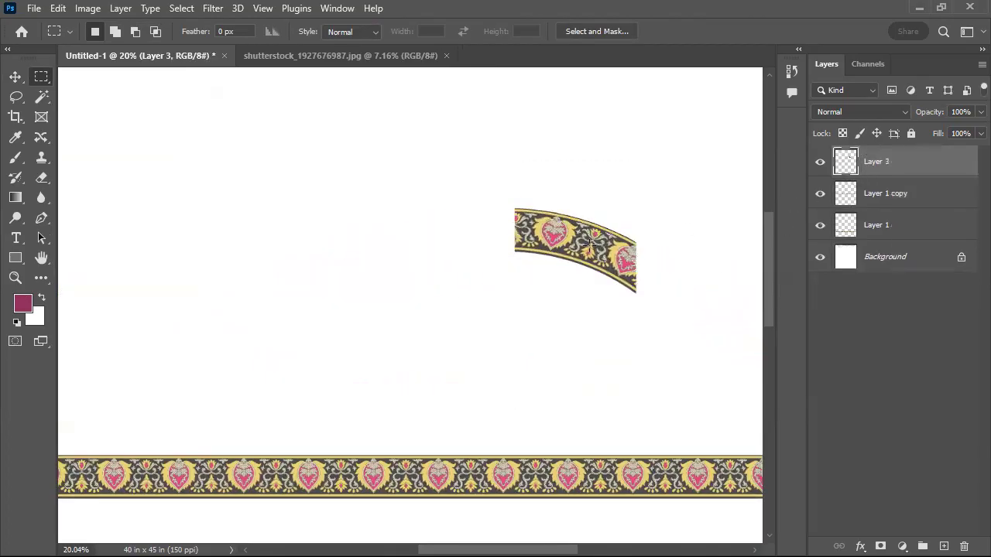
# Join a horizontally flipped duplicate to the left side of the arch piece and merge both halves into a symmetrical arch
pyautogui.press('v')
pyautogui.moveTo(580, 250); pyautogui.dragTo(433, 249)
pyautogui.hotkey('alt', 'e')
pyautogui.press('a')
pyautogui.press('h')
pyautogui.hotkey('ctrl', 'e')
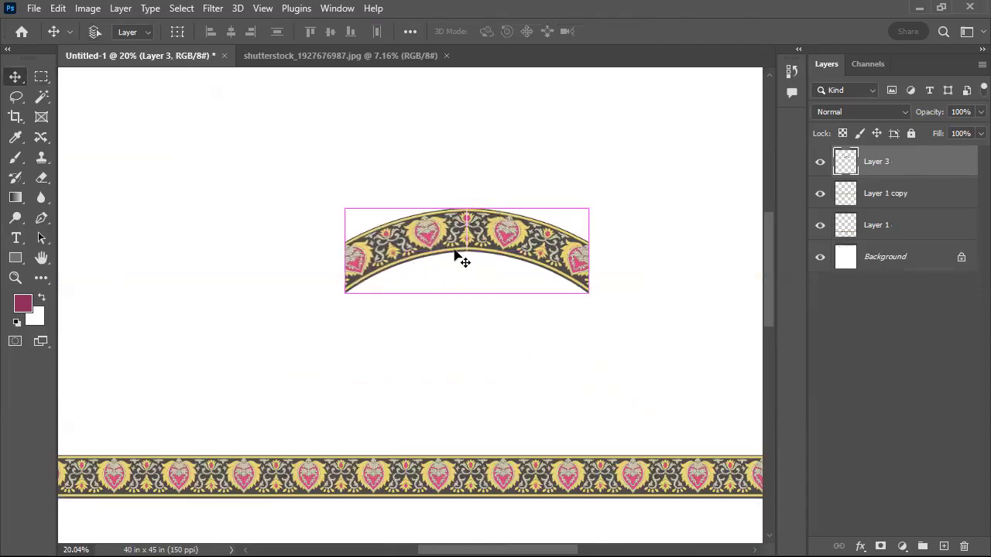
pyautogui.hotkey('ctrl', 'z')
pyautogui.hotkey('ctrl', 'e')
# Repeat the arch side by side into a scalloped border spanning the canvas width and merge the copies into one layer
pyautogui.moveTo(373, 258); pyautogui.dragTo(519, 260)
pyautogui.hotkey('ctrl', 'e')
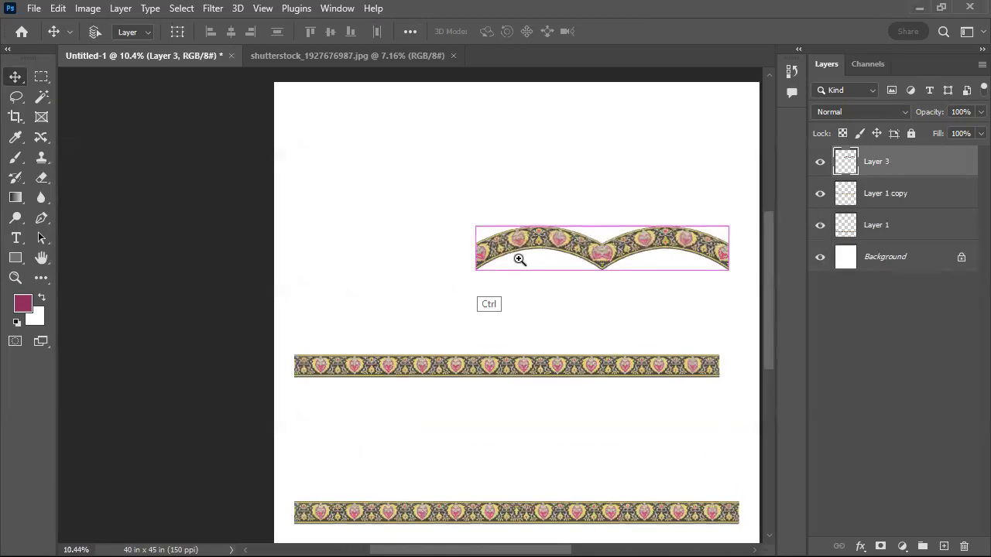
pyautogui.moveTo(669, 242); pyautogui.dragTo(655, 200)
pyautogui.moveTo(493, 257); pyautogui.dragTo(332, 346)
pyautogui.hotkey('ctrl', 'e')
pyautogui.moveTo(391, 320); pyautogui.dragTo(418, 332)
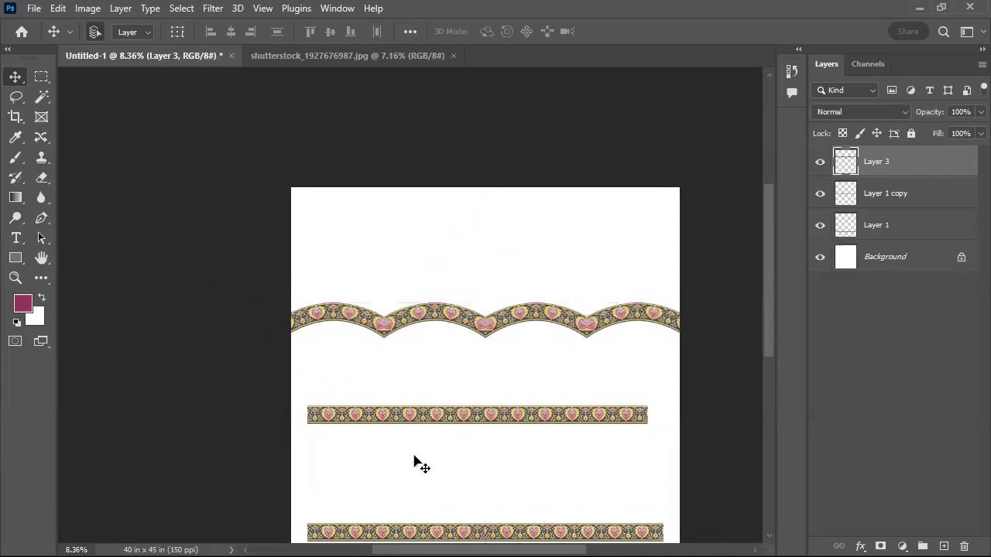
# Move the scalloped border down above the lowest strip and set the Layer 1 copy strip directly on top of the scallops
pyautogui.moveTo(420, 317); pyautogui.dragTo(423, 501)
pyautogui.moveTo(425, 413); pyautogui.dragTo(426, 479)
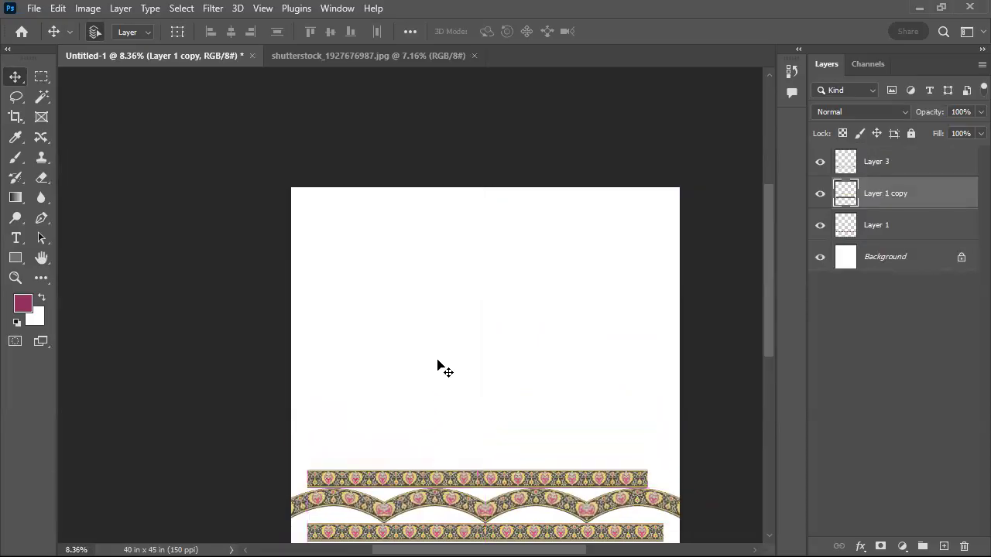
pyautogui.moveTo(441, 441); pyautogui.dragTo(427, 289)
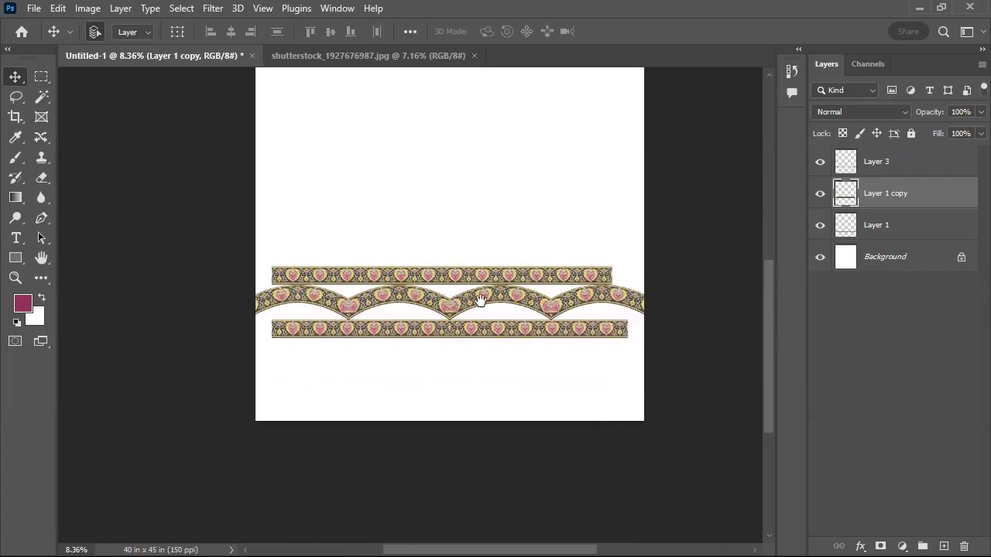
# Hide Layer 3, Layer 1 copy and Layer 1, leaving only the background shown
pyautogui.click(880, 172)
pyautogui.keyDown('shift'); pyautogui.click(859, 225); pyautogui.keyUp('shift')
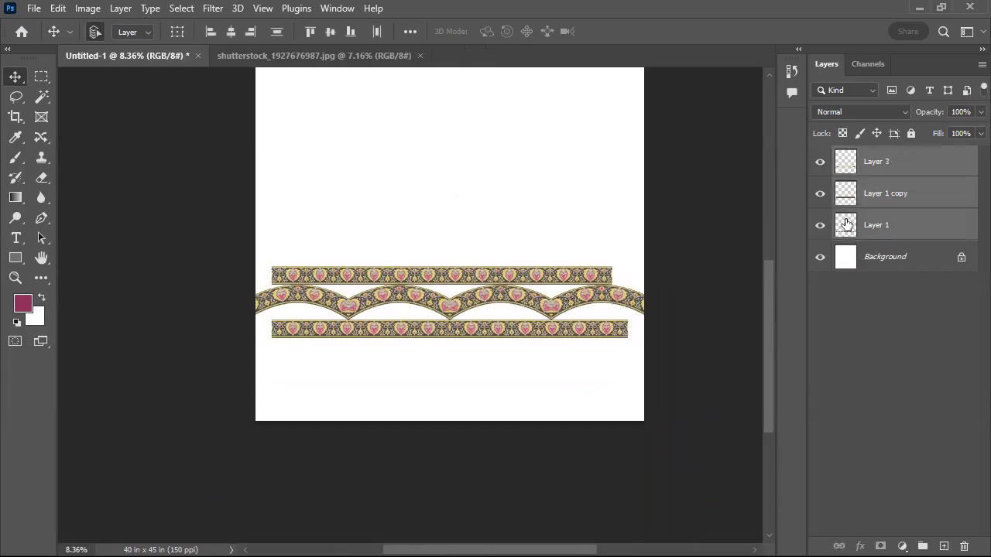
pyautogui.click(820, 163)
pyautogui.click(821, 162)
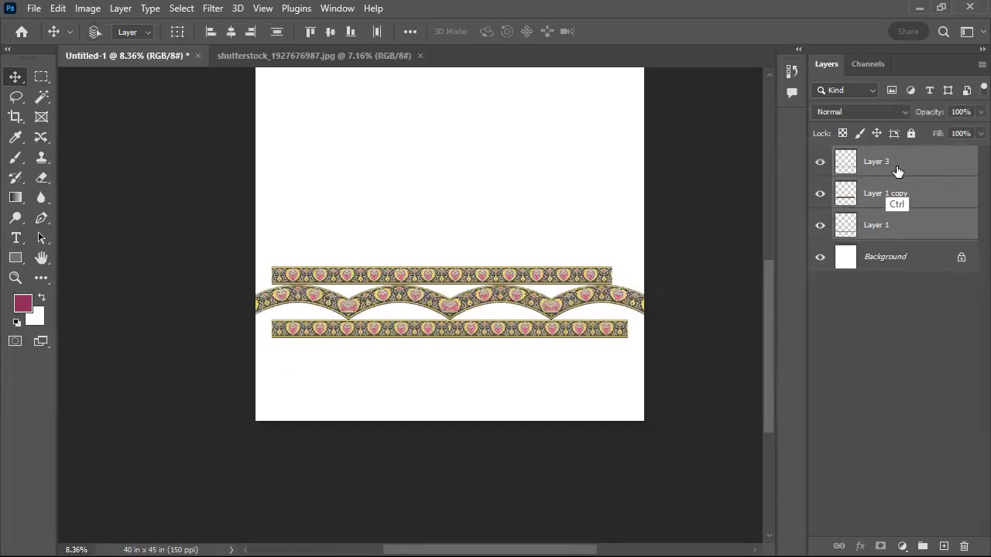
pyautogui.keyDown('ctrl'); pyautogui.click(894, 169); pyautogui.keyUp('ctrl')
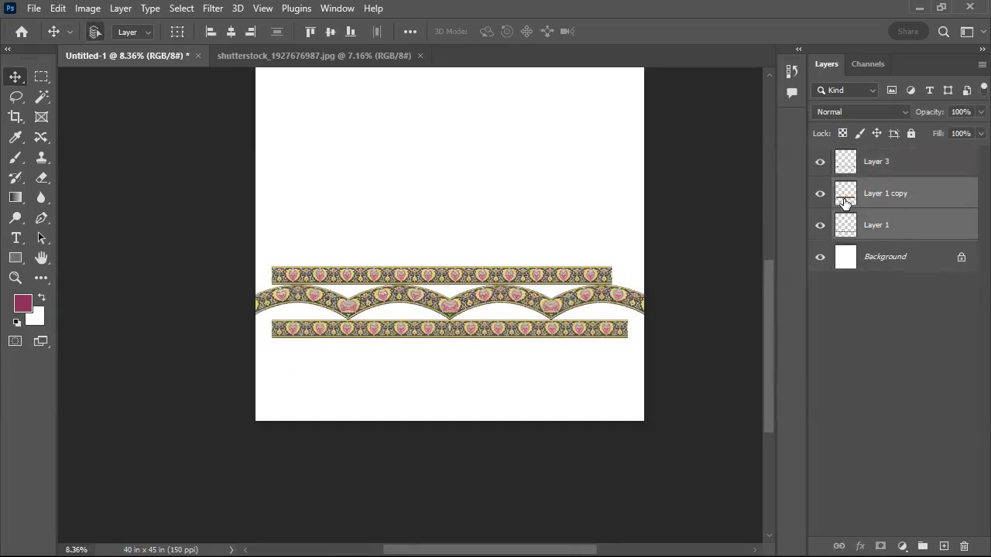
pyautogui.moveTo(828, 211); pyautogui.dragTo(801, 192)
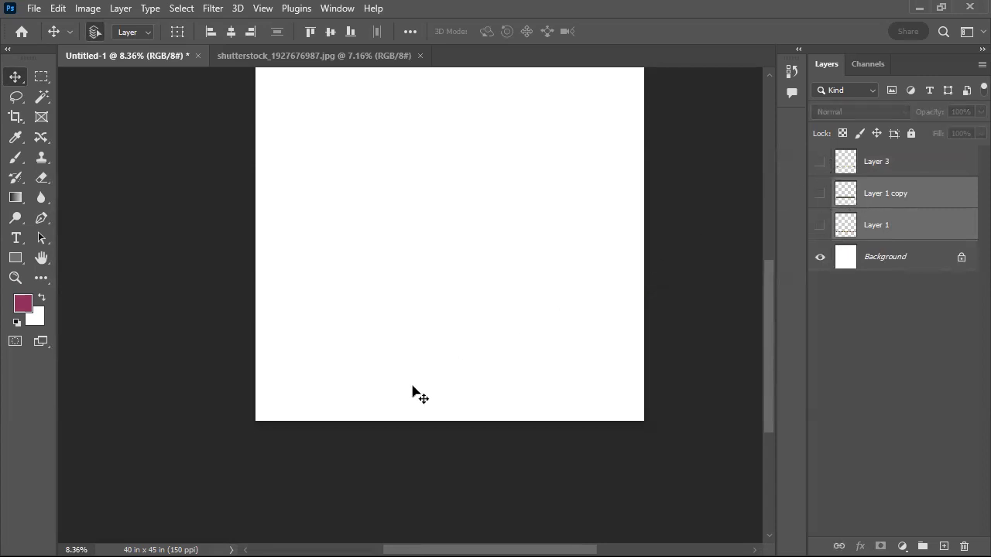
pyautogui.moveTo(370, 433); pyautogui.dragTo(391, 473)
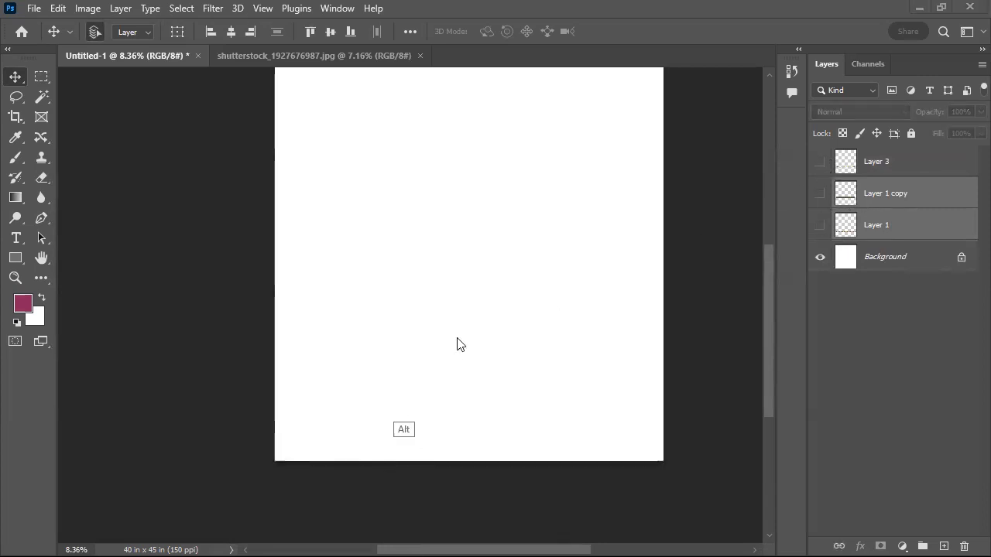
# Close the Contributor Dashboard and video windows, examine the border references in the searching 2024 folder, and return to Photoshop
pyautogui.hotkey('alt', 'Tab')
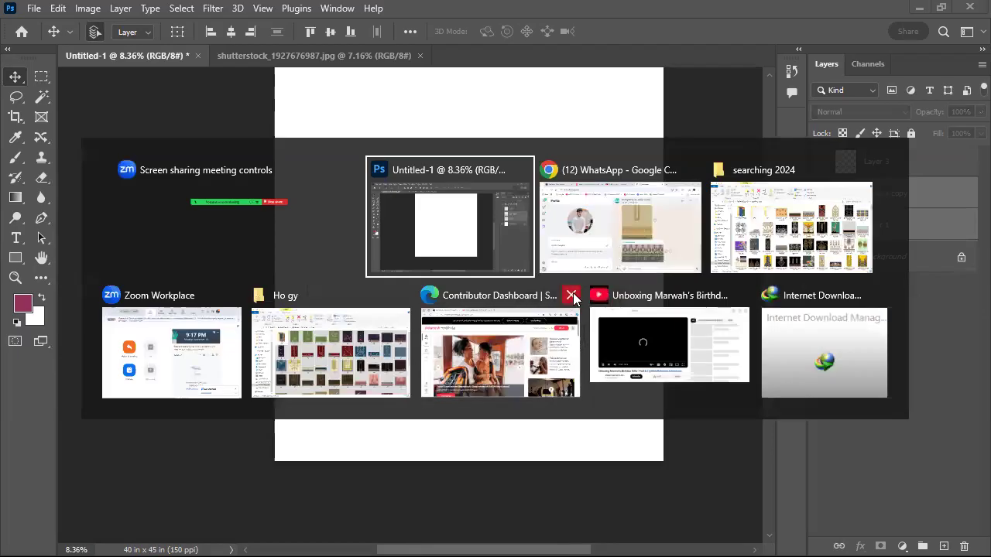
pyautogui.click(574, 293)
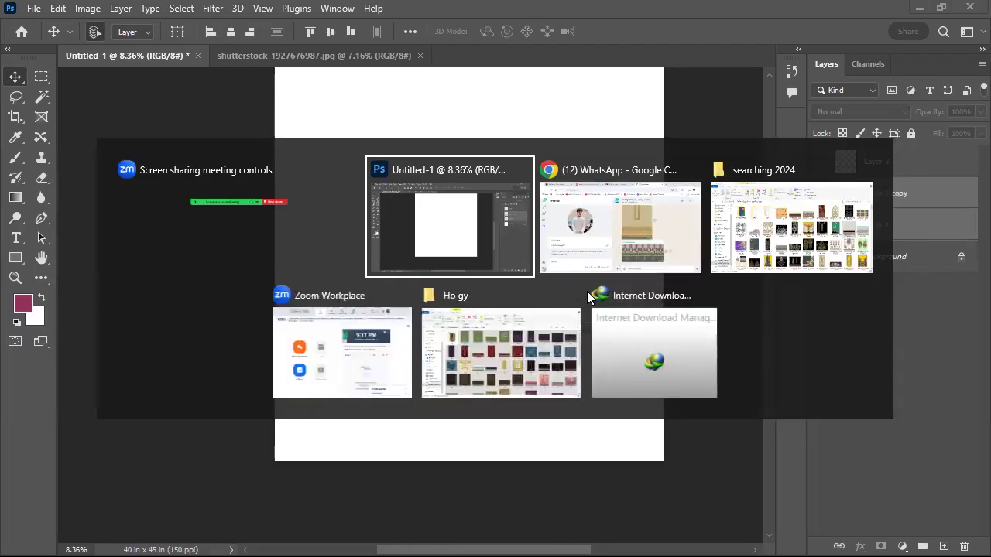
pyautogui.click(798, 236)
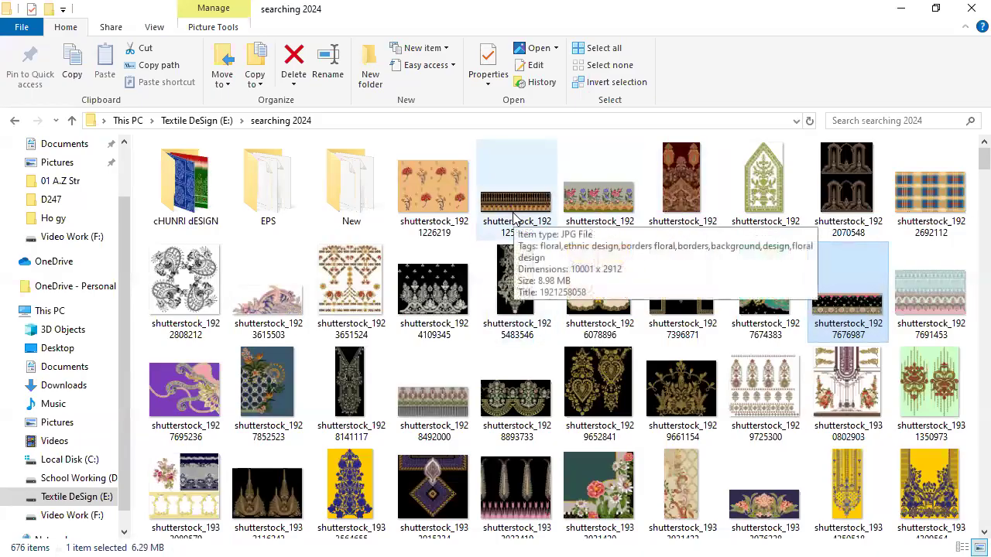
pyautogui.click(422, 422)
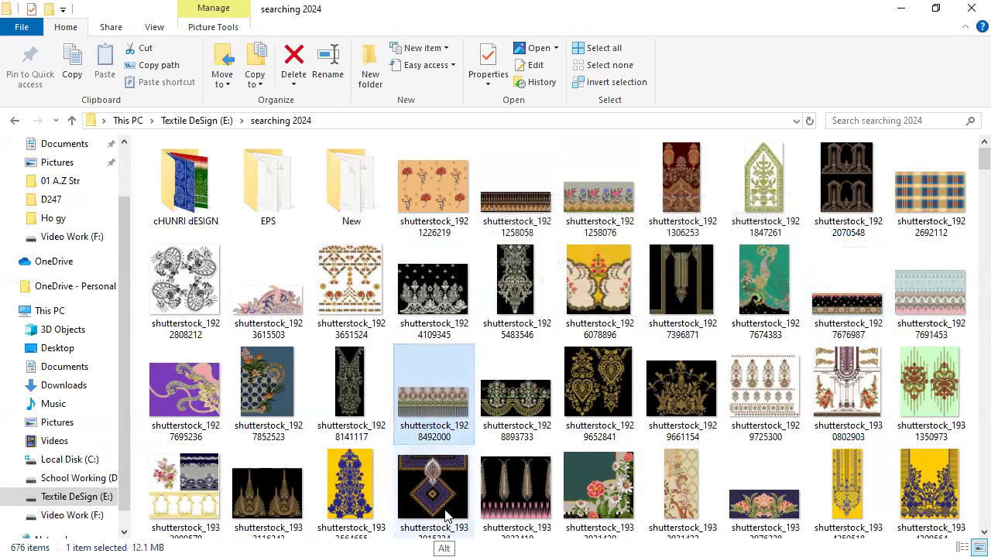
pyautogui.hotkey('alt', 'Tab')
pyautogui.click(717, 188)
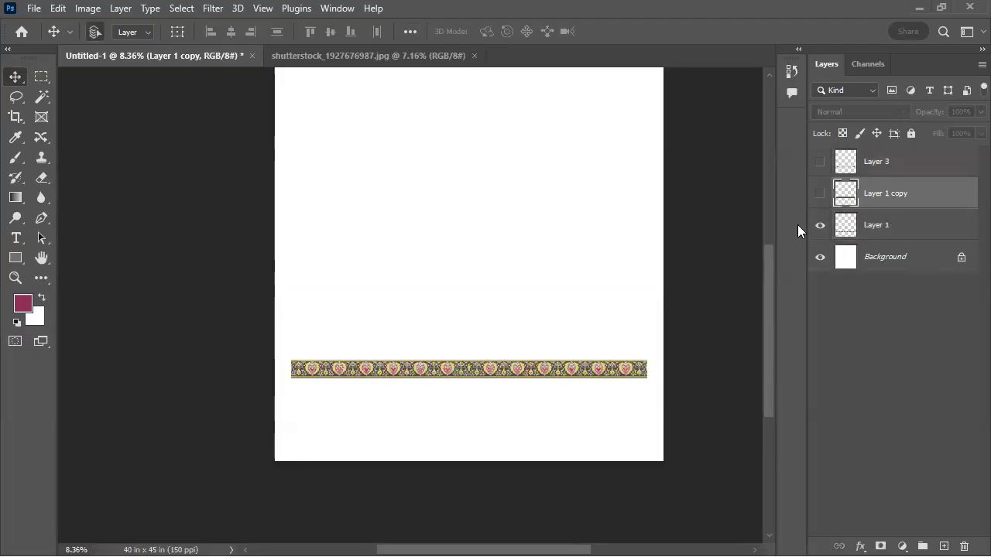
# Show the Layer 1 copy strip and move it to the upper part of the canvas, running past the left edge
pyautogui.click(821, 193)
pyautogui.moveTo(474, 388); pyautogui.dragTo(405, 259)
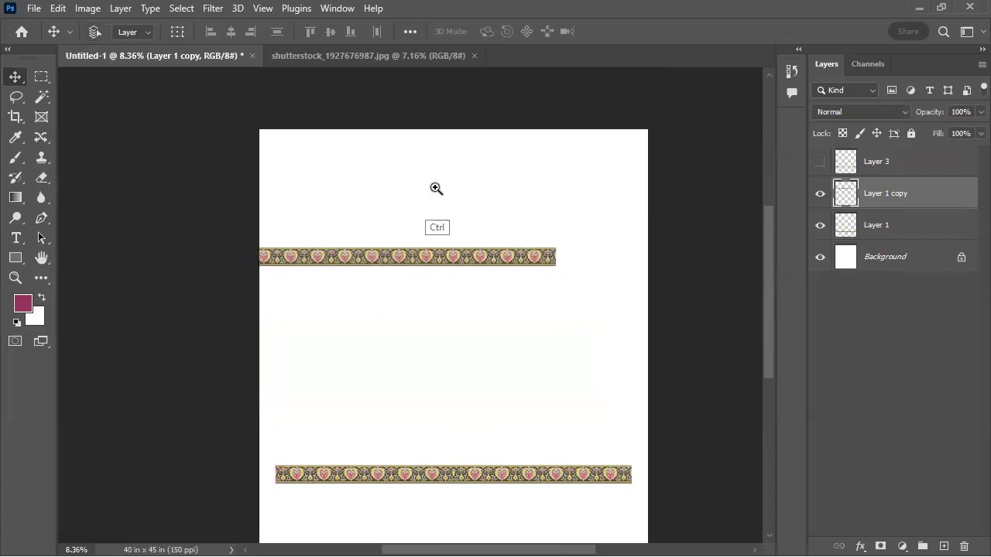
# Add a vertical guide at the horizontal centre of the canvas
pyautogui.scroll(1, 436, 186)
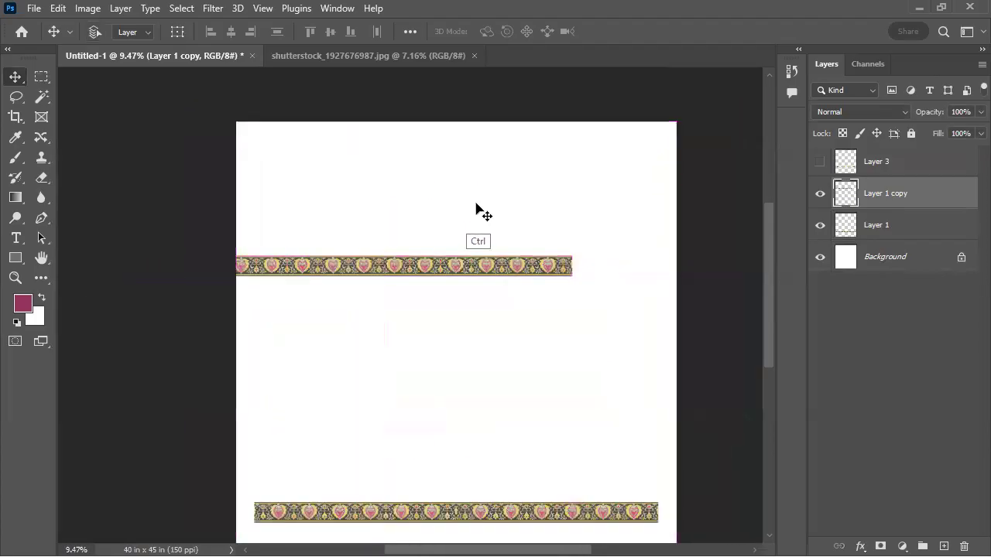
pyautogui.press('m')
pyautogui.moveTo(465, 74); pyautogui.dragTo(457, 112)
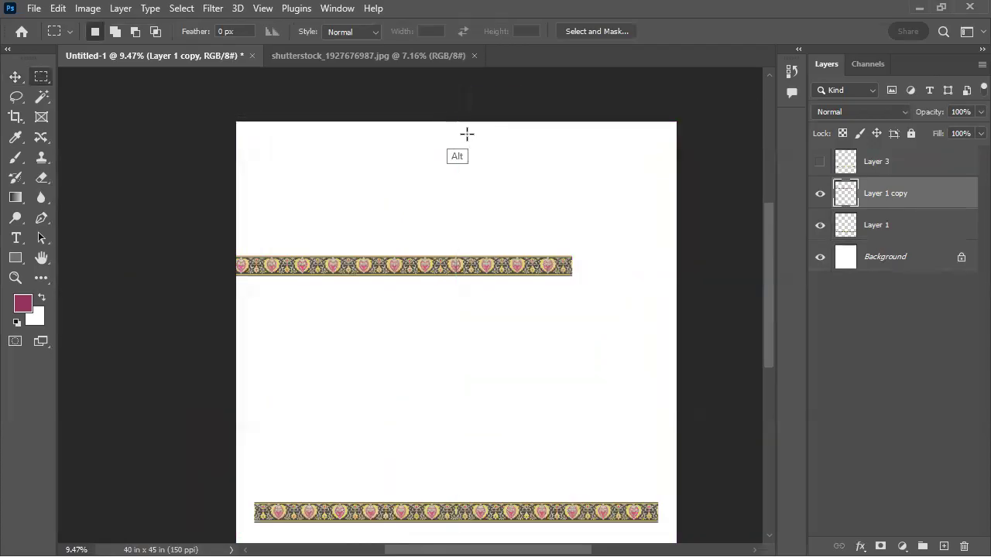
pyautogui.scroll(2, 398, 230)
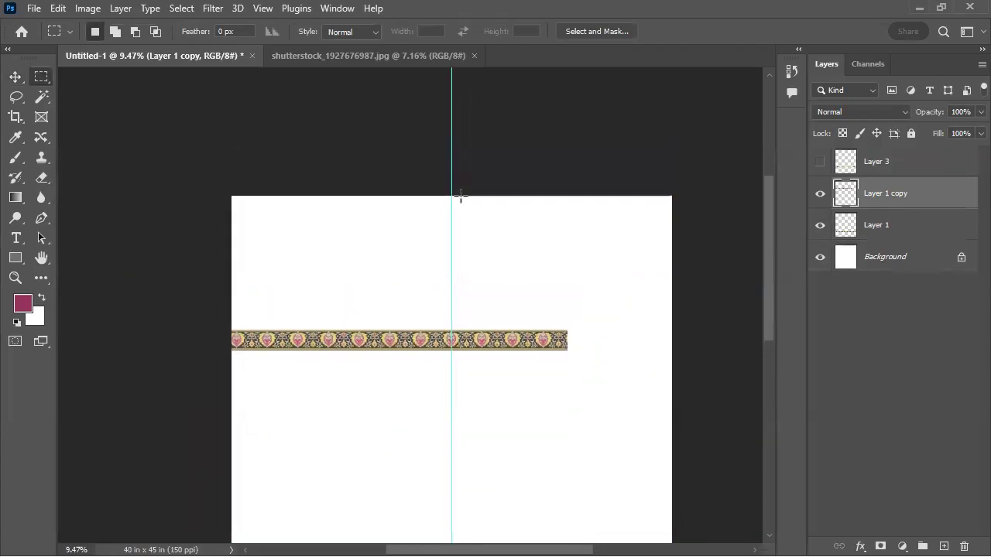
pyautogui.keyDown('ctrl'); pyautogui.click(425, 203); pyautogui.keyUp('ctrl')
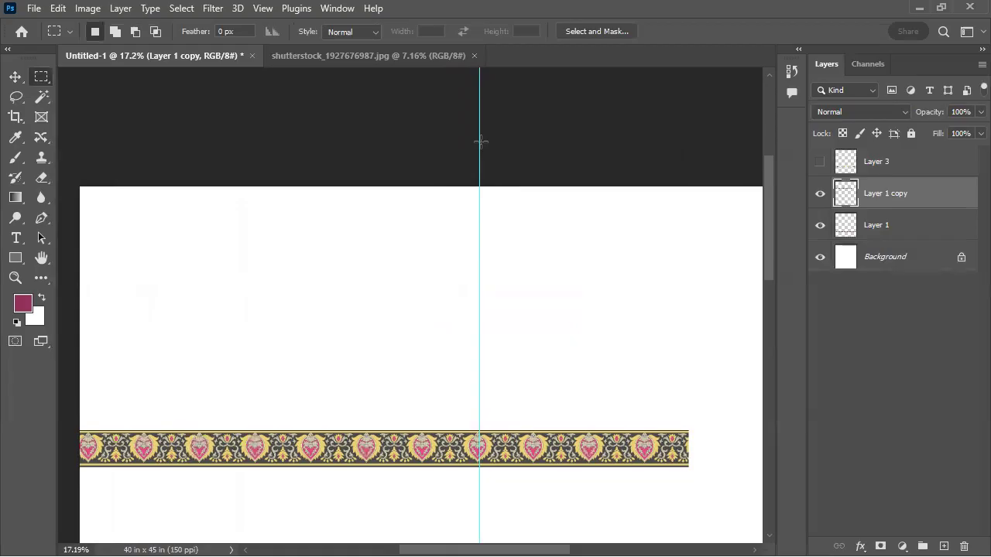
# Place a Fixed Size marquee selection, 6 in wide and 18 in high, at the canvas's upper edge, centred on the vertical guide
pyautogui.click(371, 33)
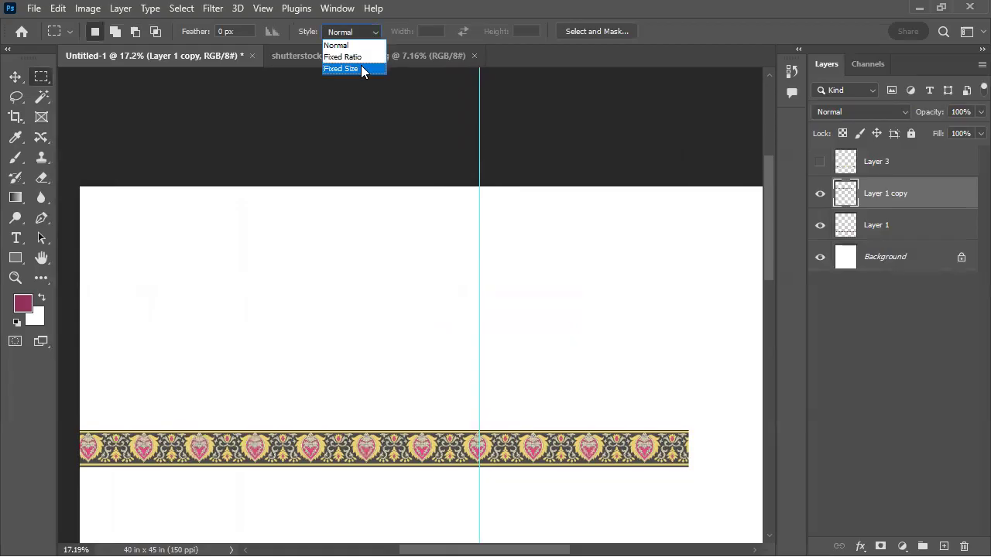
pyautogui.click(390, 68)
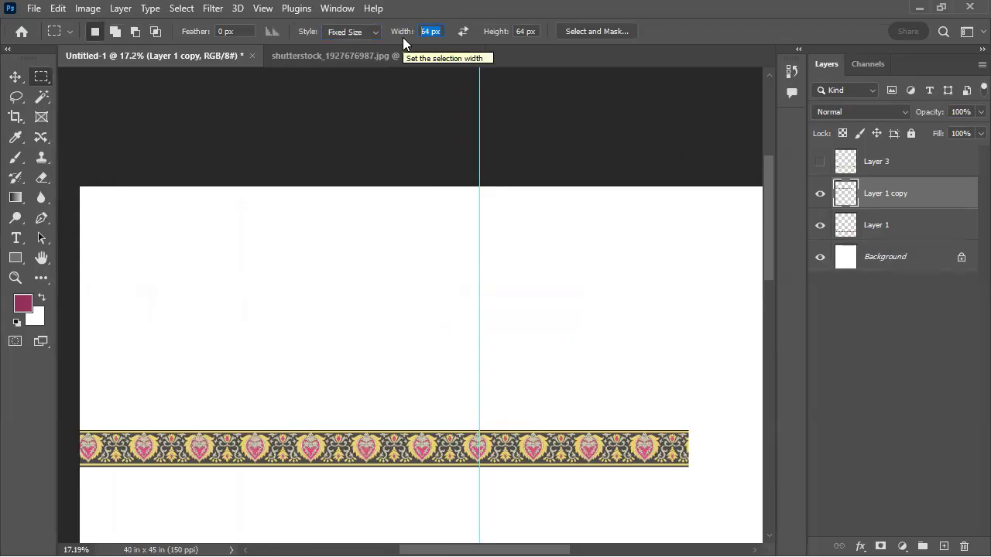
pyautogui.write('6')
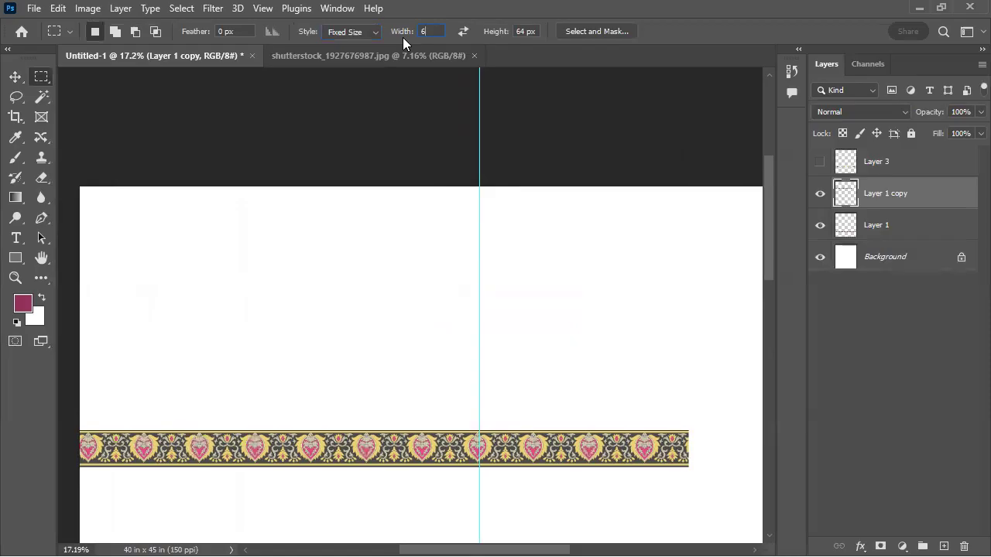
pyautogui.press('Tab')
pyautogui.click(426, 31)
pyautogui.write('in')
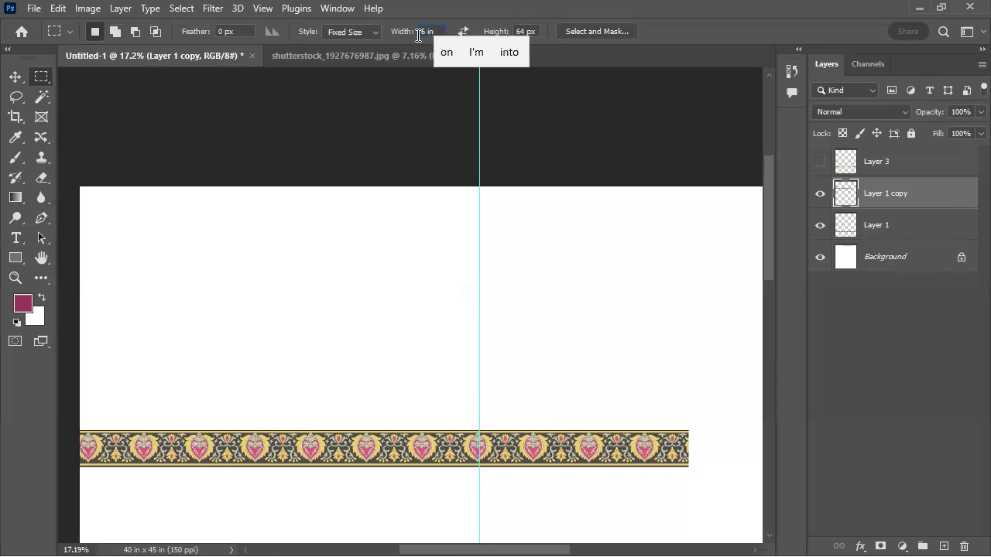
pyautogui.press('Tab')
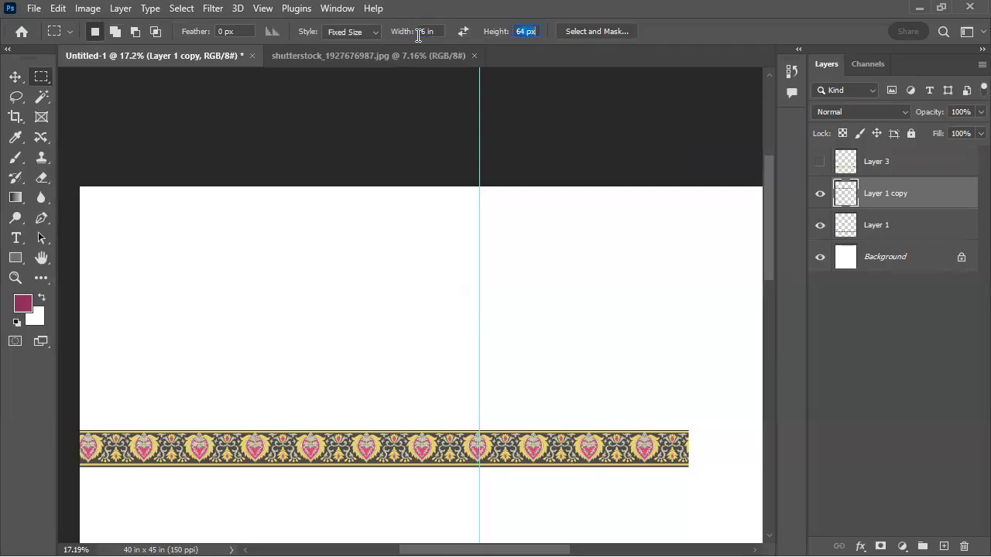
pyautogui.write('18 in')
pyautogui.press('Return')
pyautogui.click(431, 186)
pyautogui.moveTo(440, 328); pyautogui.dragTo(464, 279)
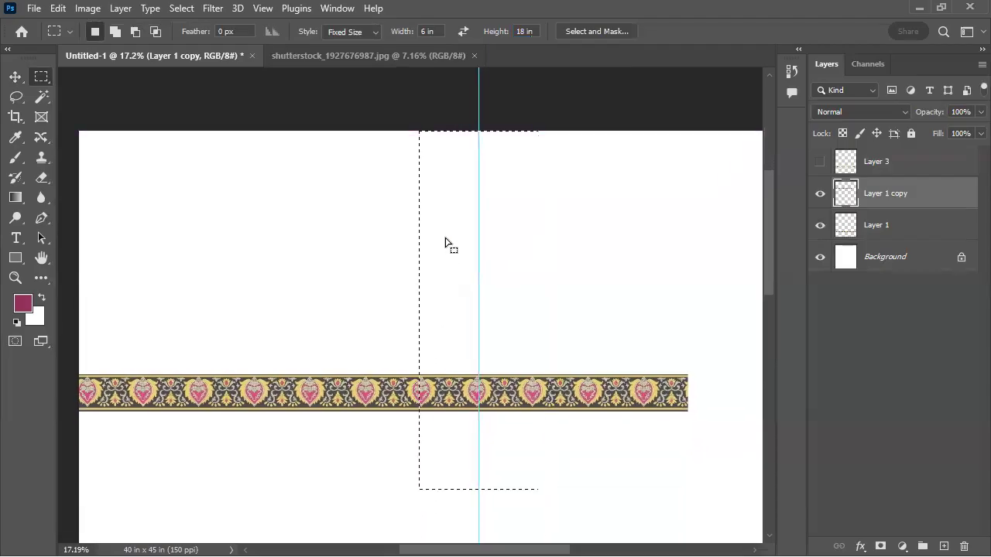
# Add a vertical guide at 17 in along the selection's left edge and clear the selection
pyautogui.moveTo(426, 75); pyautogui.dragTo(419, 97)
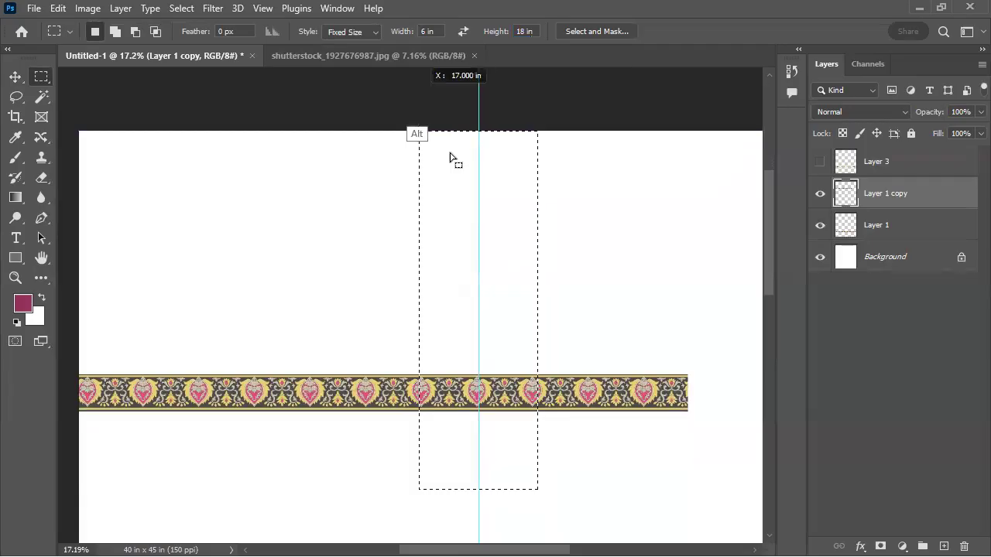
pyautogui.moveTo(450, 157); pyautogui.dragTo(422, 163)
pyautogui.moveTo(374, 261); pyautogui.dragTo(367, 310)
pyautogui.hotkey('ctrl', 'd')
# Rotate the Layer 1 copy strip by 90° and place it vertically against the 17 in guide, running past the canvas's upper edge
pyautogui.press('v')
pyautogui.moveTo(377, 420); pyautogui.dragTo(353, 382)
pyautogui.moveTo(324, 419); pyautogui.dragTo(333, 508)
pyautogui.moveTo(359, 369); pyautogui.dragTo(364, 336)
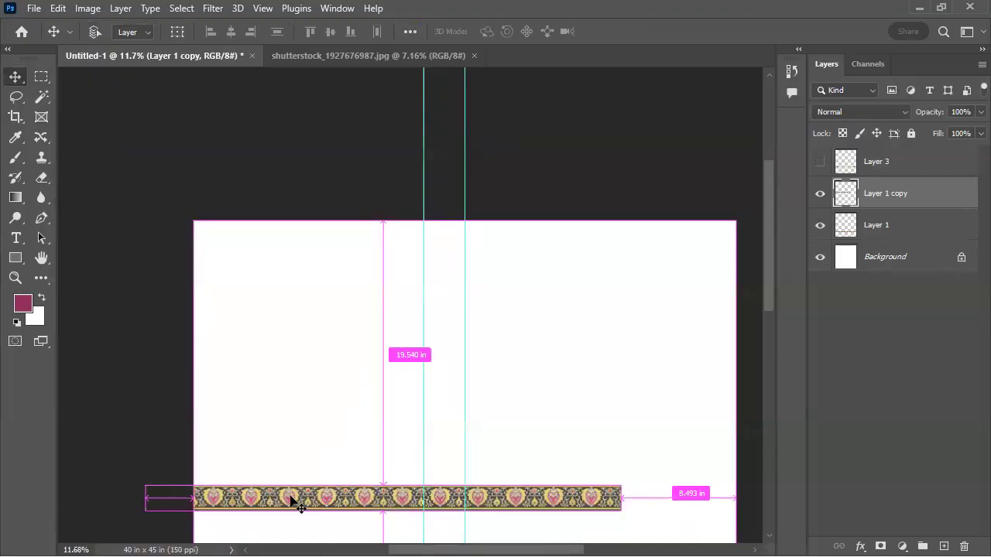
pyautogui.moveTo(303, 467); pyautogui.dragTo(366, 387)
pyautogui.hotkey('ctrl', 't')
pyautogui.moveTo(272, 327); pyautogui.dragTo(496, 297)
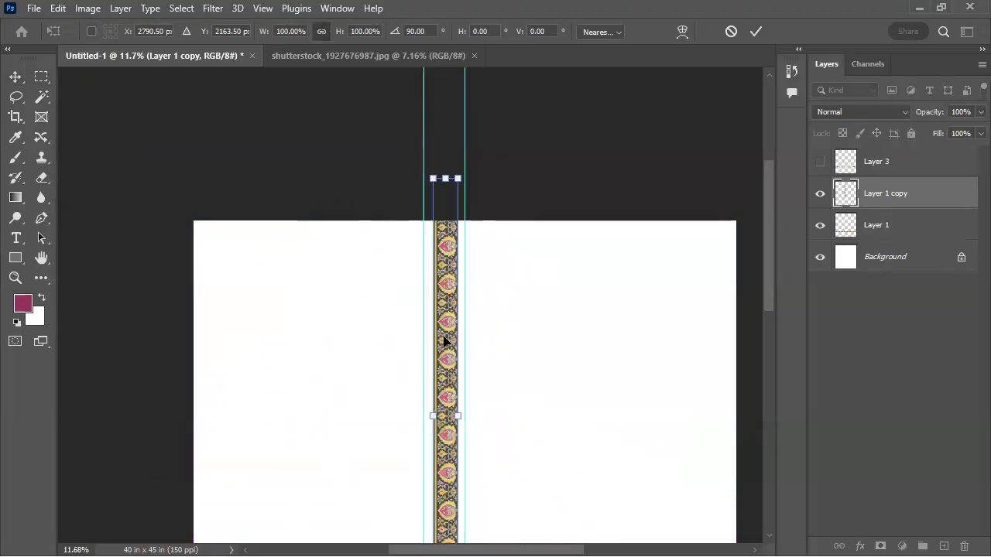
pyautogui.press('Return')
pyautogui.moveTo(451, 396); pyautogui.dragTo(413, 195)
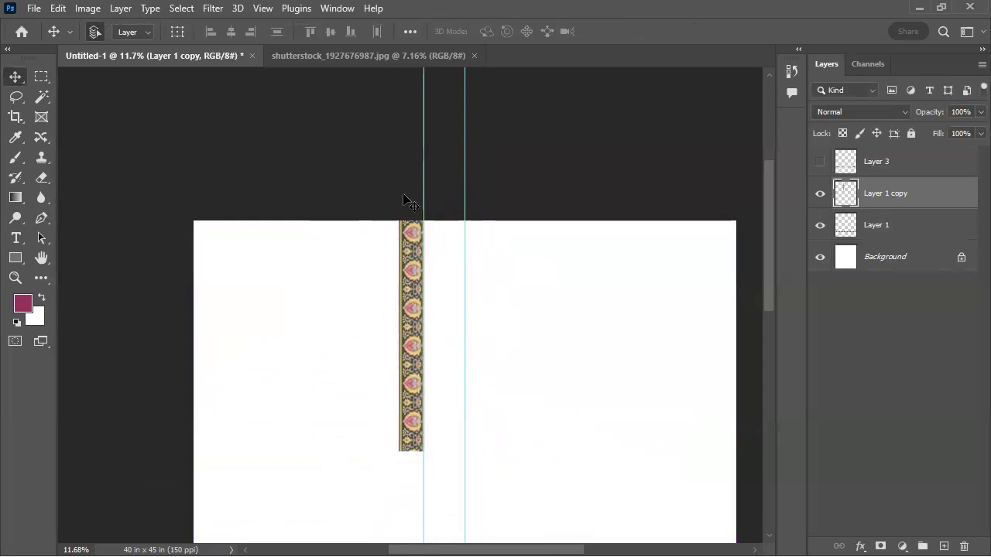
# Convert Layer 1 copy to a Smart Object and open Puppet Warp on it
pyautogui.rightClick(923, 194)
pyautogui.click(770, 244)
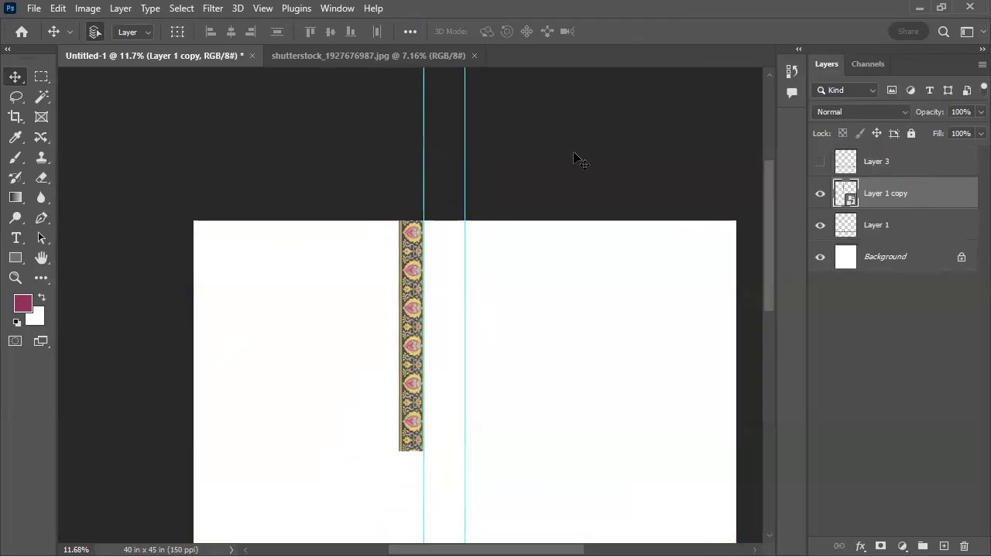
pyautogui.click(88, 9)
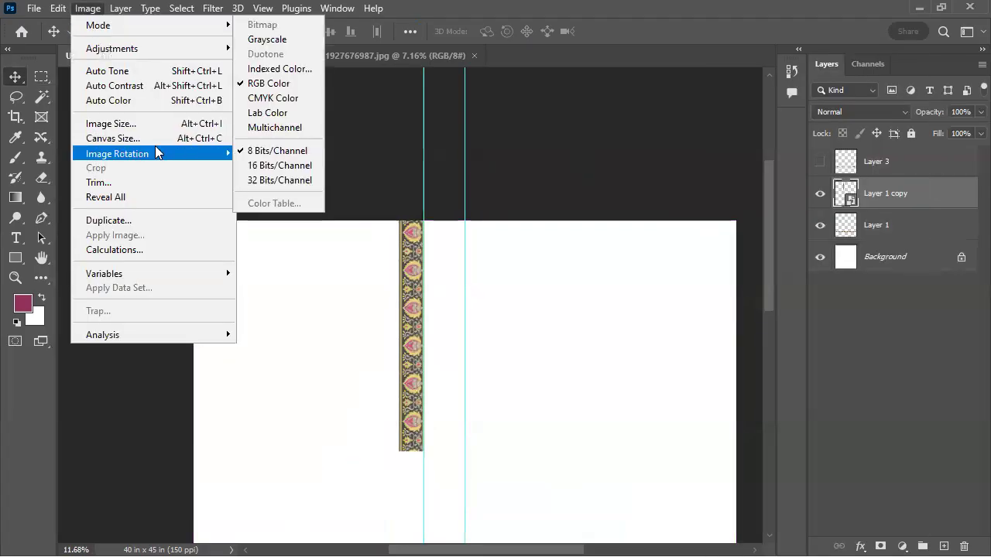
pyautogui.moveTo(157, 155)
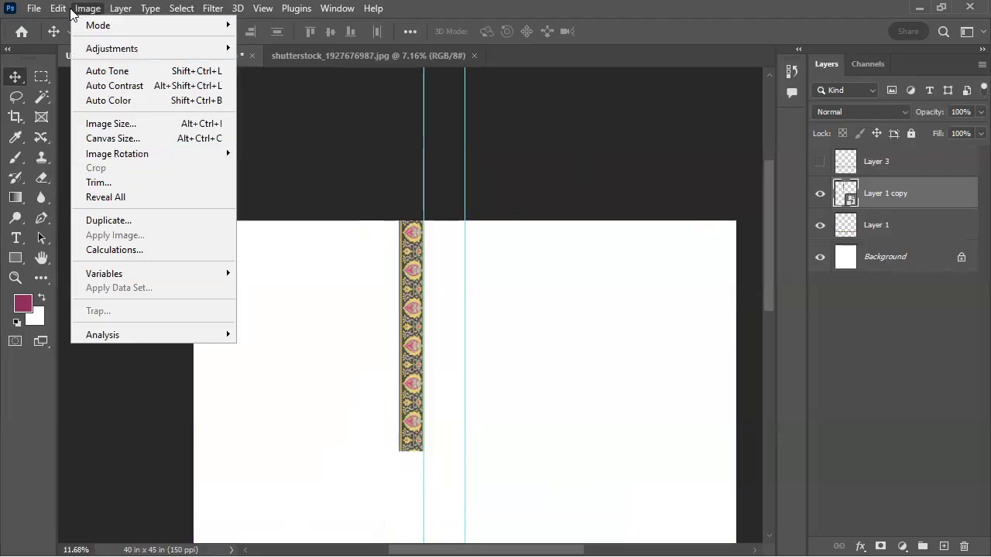
pyautogui.moveTo(65, 13)
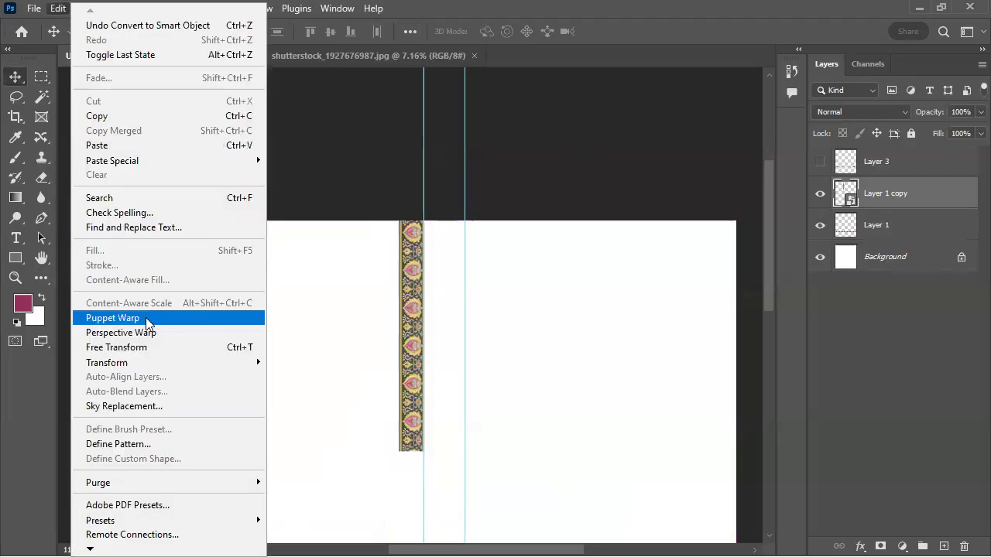
pyautogui.click(124, 318)
pyautogui.moveTo(409, 443); pyautogui.dragTo(444, 430)
pyautogui.moveTo(392, 288); pyautogui.dragTo(380, 332)
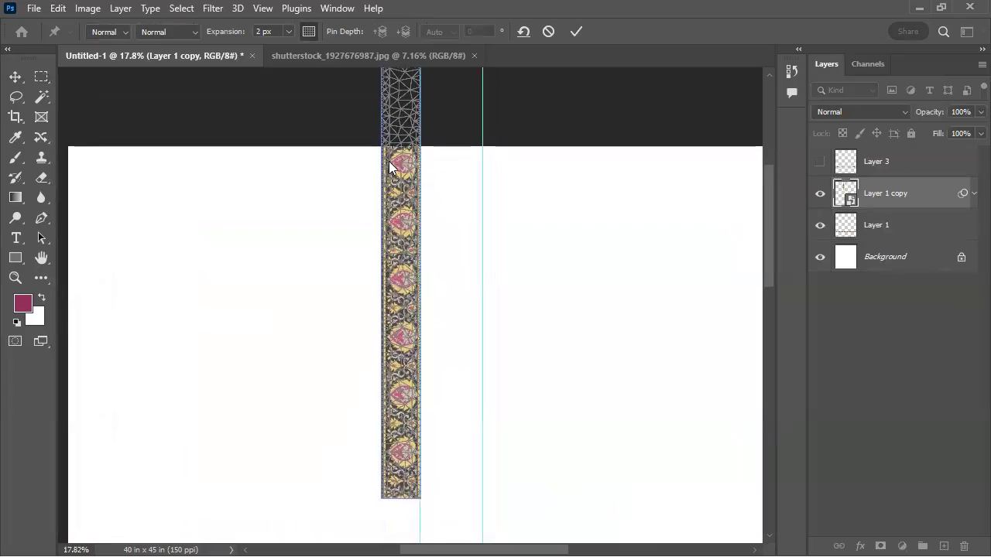
# Add puppet pins on the strip at the canvas's upper edge, on the second and third hearts, and near its lower end
pyautogui.click(402, 147)
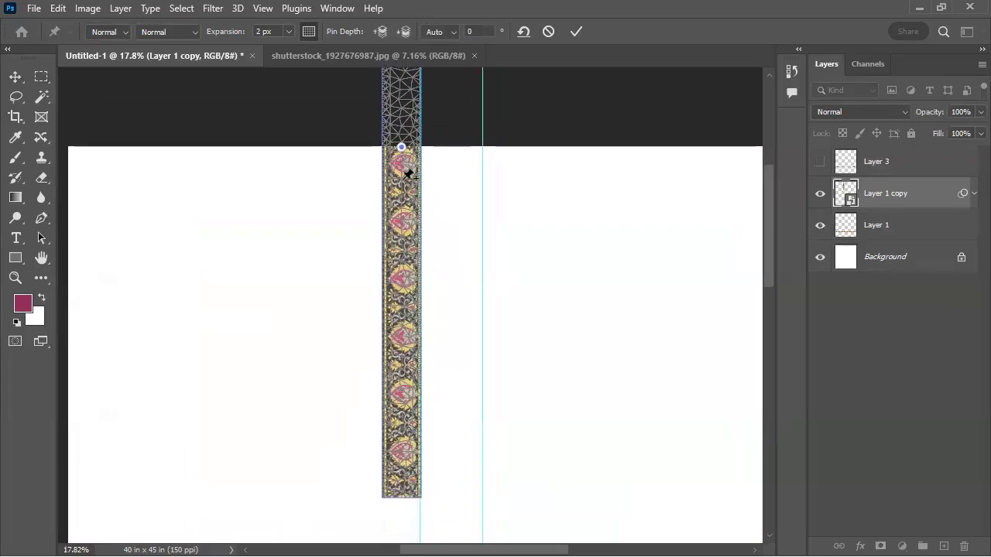
pyautogui.moveTo(403, 194); pyautogui.dragTo(406, 208)
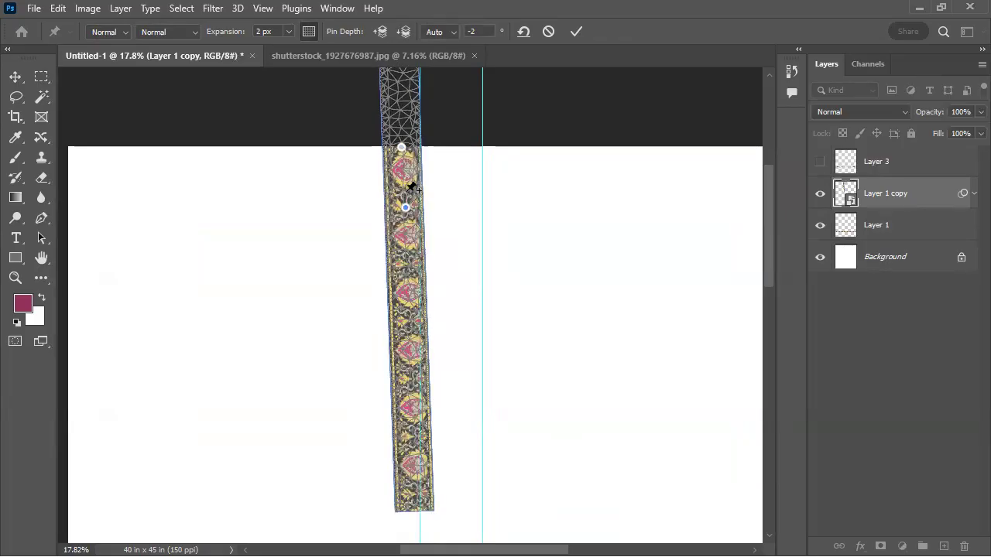
pyautogui.hotkey('ctrl', 'z')
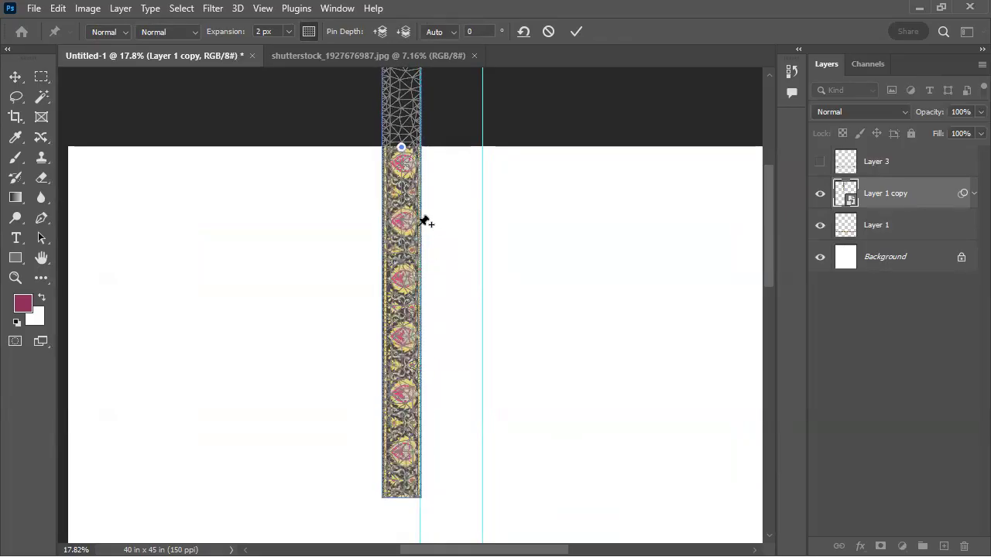
pyautogui.click(403, 220)
pyautogui.click(403, 281)
pyautogui.moveTo(419, 413); pyautogui.dragTo(409, 349)
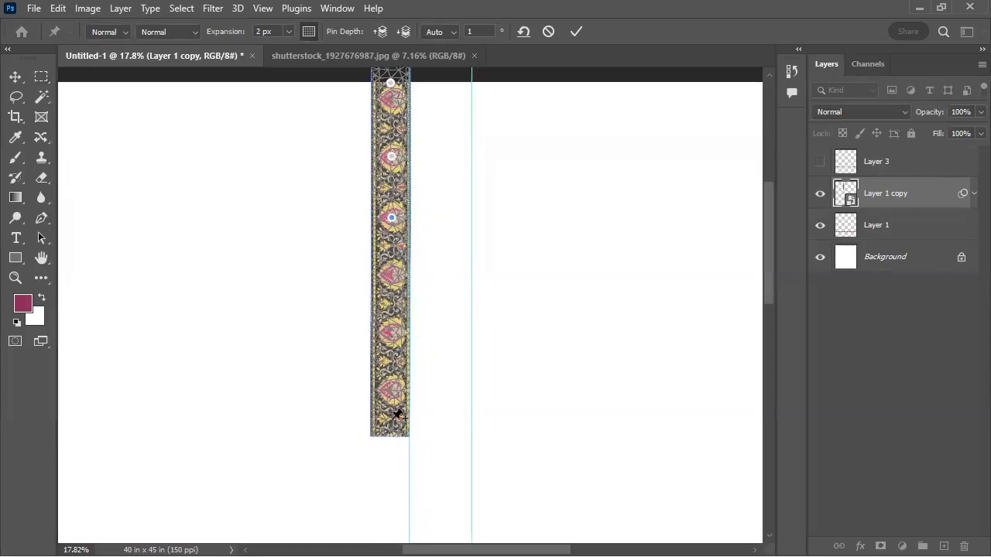
pyautogui.click(396, 415)
# Bend the strip's lower end into a rounded corner that crosses the centre guide to the right, and apply the warp
pyautogui.moveTo(393, 419); pyautogui.dragTo(519, 292)
pyautogui.moveTo(417, 344); pyautogui.dragTo(422, 463)
pyautogui.moveTo(393, 356); pyautogui.dragTo(470, 327)
pyautogui.moveTo(404, 312); pyautogui.dragTo(379, 304)
pyautogui.moveTo(601, 408); pyautogui.dragTo(498, 352)
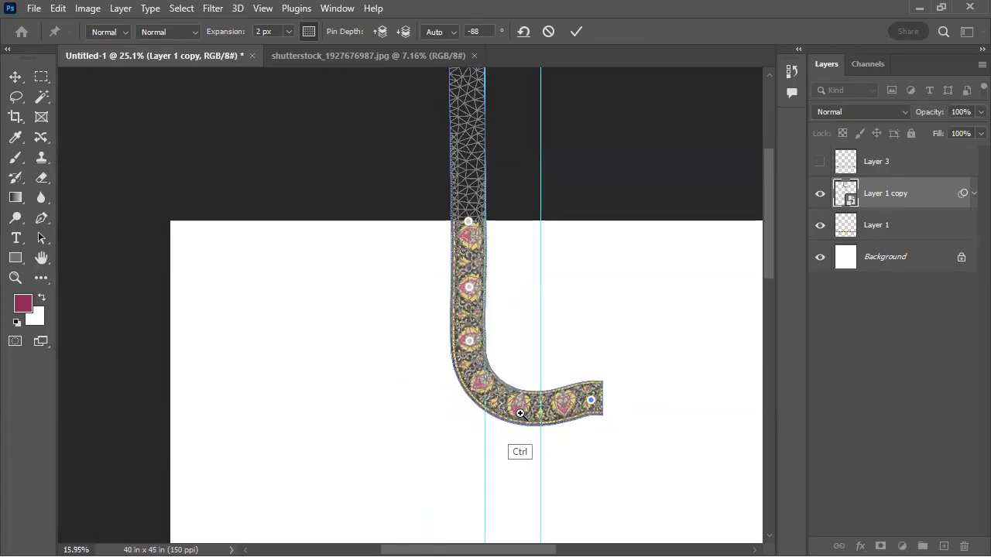
pyautogui.moveTo(455, 304)
pyautogui.mouseDown()
pyautogui.moveTo(479, 295)
pyautogui.moveTo(455, 302)
pyautogui.mouseUp()
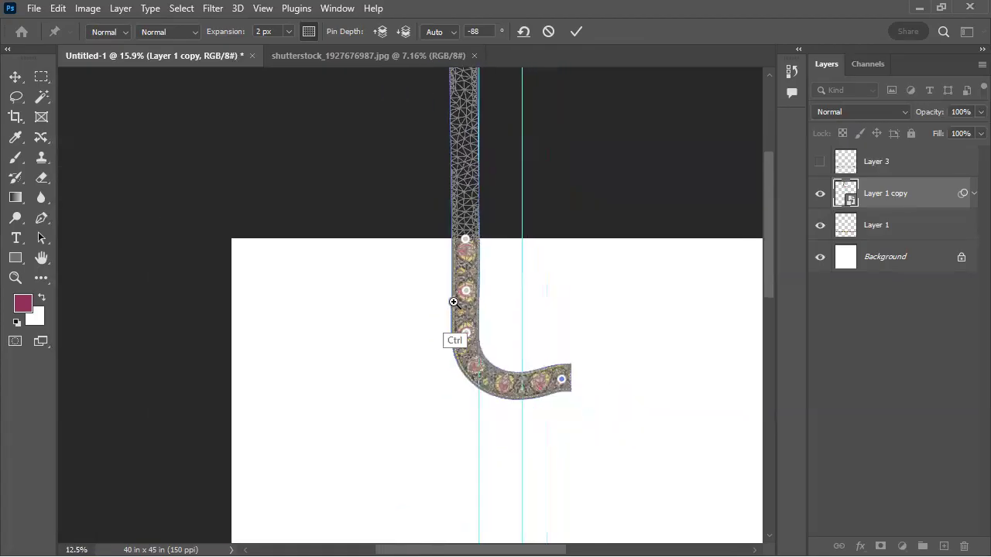
pyautogui.press('Return')
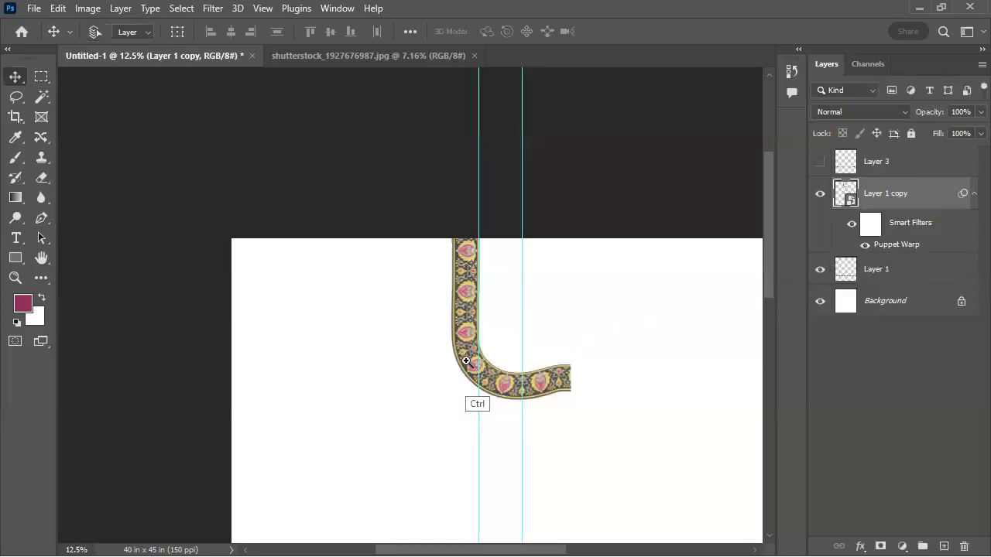
# Reopen the strip's Puppet Warp, fine-tune the pin just above the bend, and apply the warp
pyautogui.moveTo(474, 364); pyautogui.dragTo(502, 347)
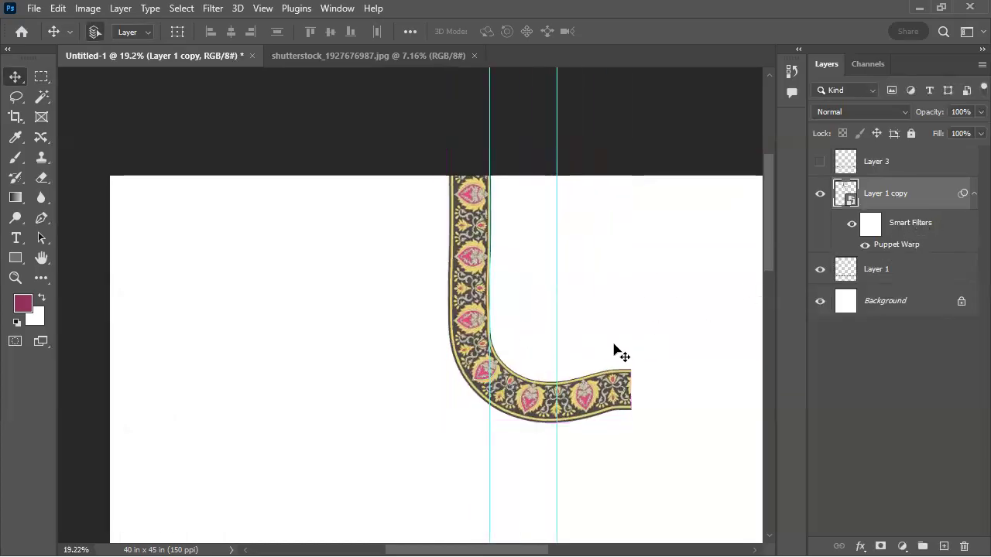
pyautogui.doubleClick(898, 244)
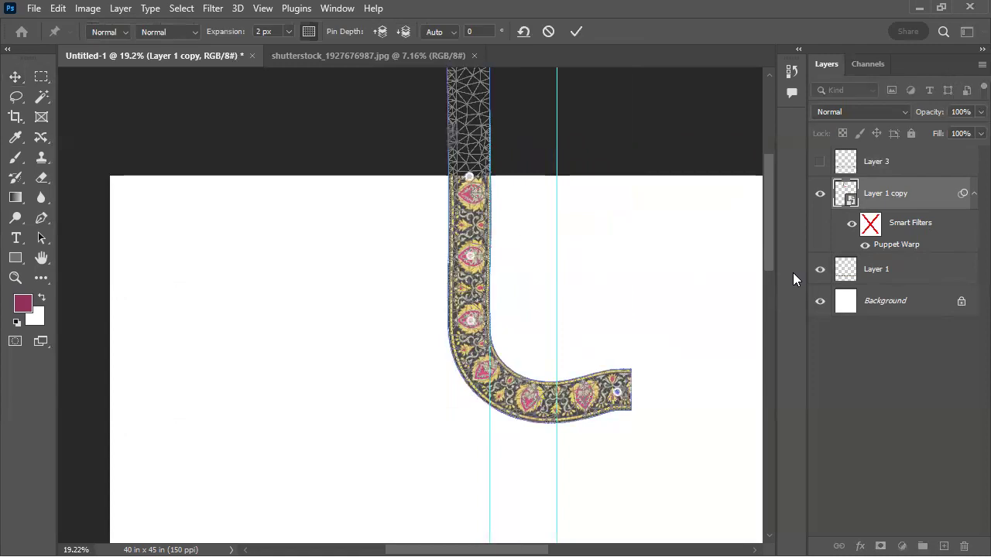
pyautogui.moveTo(486, 342); pyautogui.dragTo(516, 332)
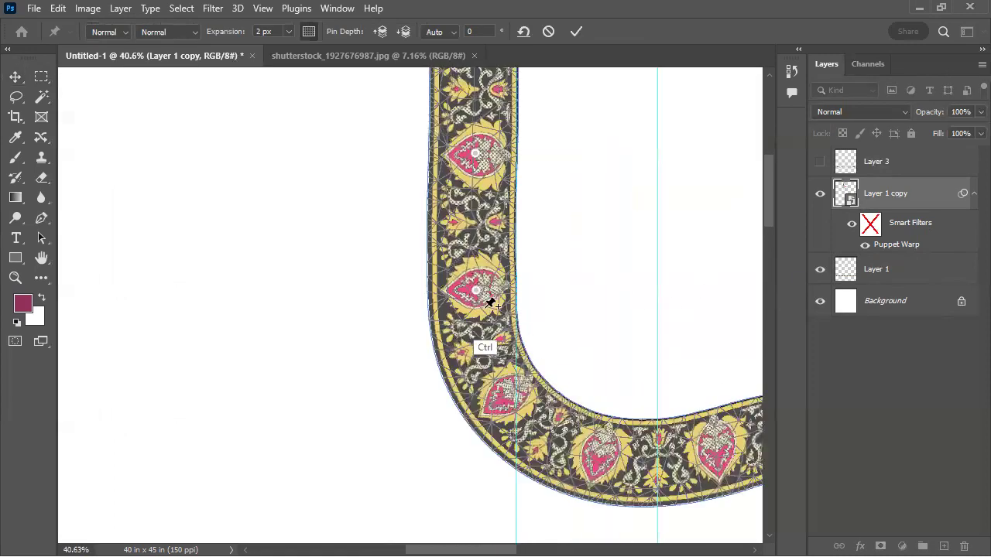
pyautogui.moveTo(476, 292); pyautogui.dragTo(477, 292)
pyautogui.press('shift')
pyautogui.moveTo(514, 328); pyautogui.dragTo(457, 361)
pyautogui.press('Return')
# Add a horizontal guide at the lower edge of an 18 in high marquee and lower the curved strip until its bend rests on it
pyautogui.moveTo(518, 338); pyautogui.dragTo(454, 338)
pyautogui.press('m')
pyautogui.click(467, 210)
pyautogui.moveTo(481, 317); pyautogui.dragTo(459, 291)
pyautogui.moveTo(467, 73); pyautogui.dragTo(462, 467)
pyautogui.hotkey('ctrl', 'd')
pyautogui.press('v')
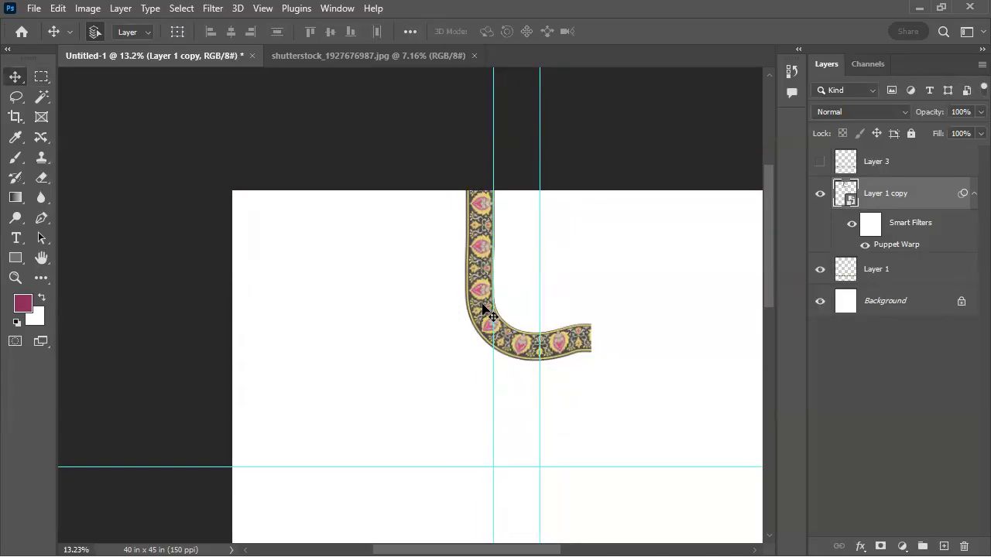
pyautogui.moveTo(482, 305); pyautogui.dragTo(481, 411)
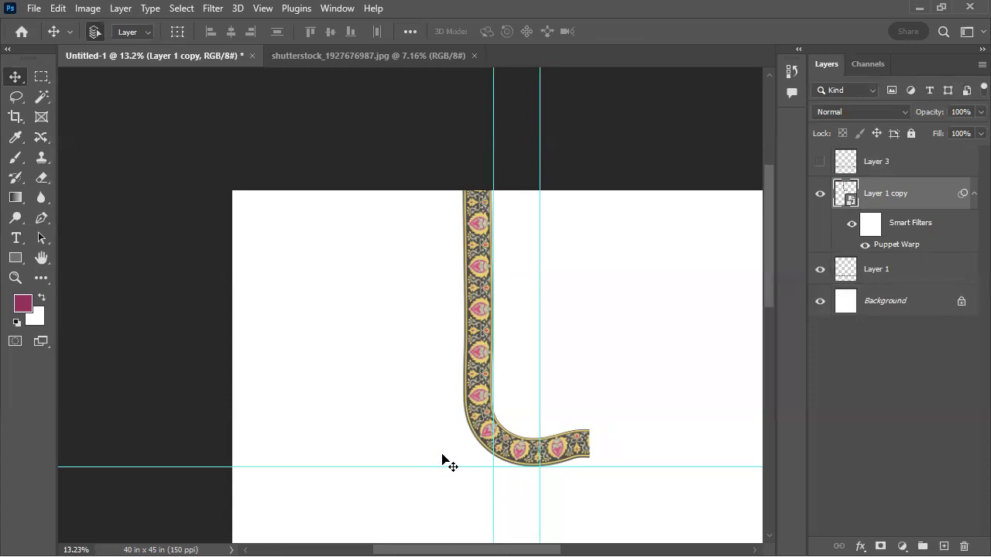
# Hide Layer 1 copy and move the straight Layer 1 strip up to just above the horizontal guide
pyautogui.click(820, 193)
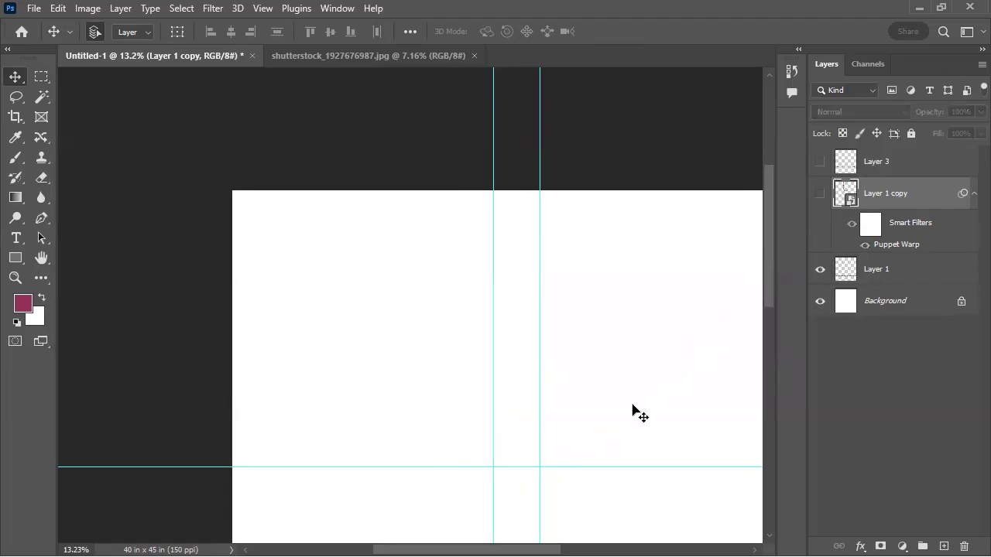
pyautogui.scroll(-3, 527, 371)
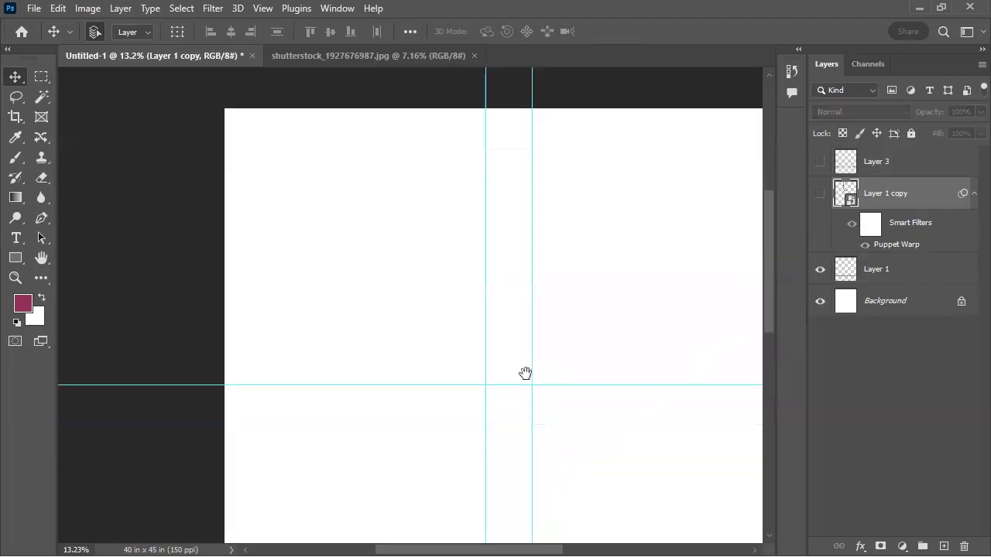
pyautogui.click(820, 269)
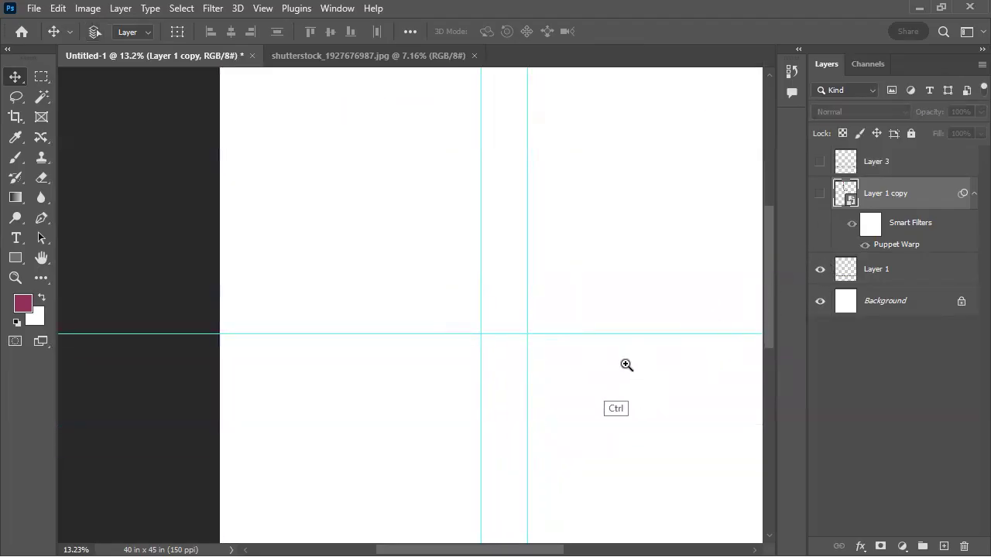
pyautogui.moveTo(626, 361); pyautogui.dragTo(525, 405)
pyautogui.moveTo(508, 532); pyautogui.dragTo(471, 328)
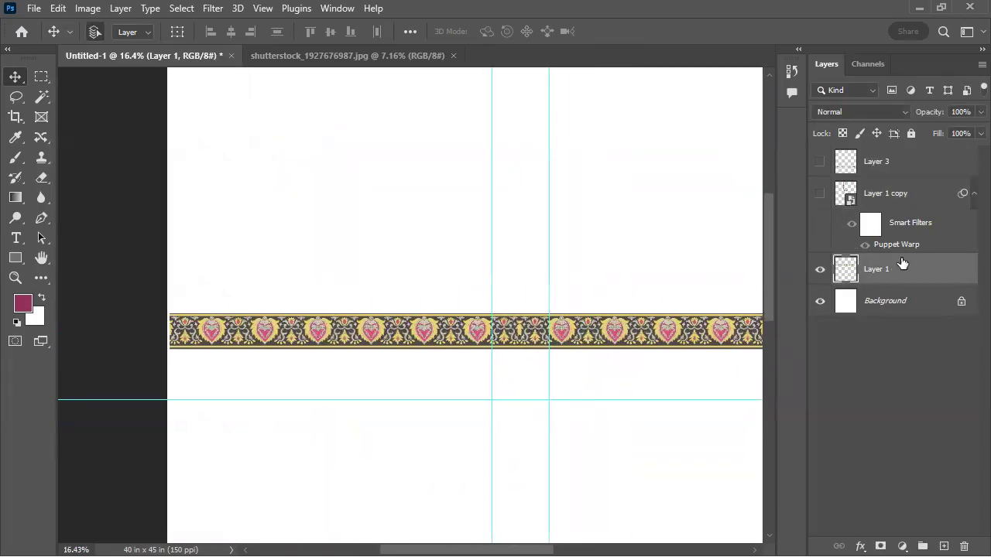
# Show Layer 1 copy again and try to pull the curved strip's end pin downward in Puppet Warp
pyautogui.rightClick(909, 269)
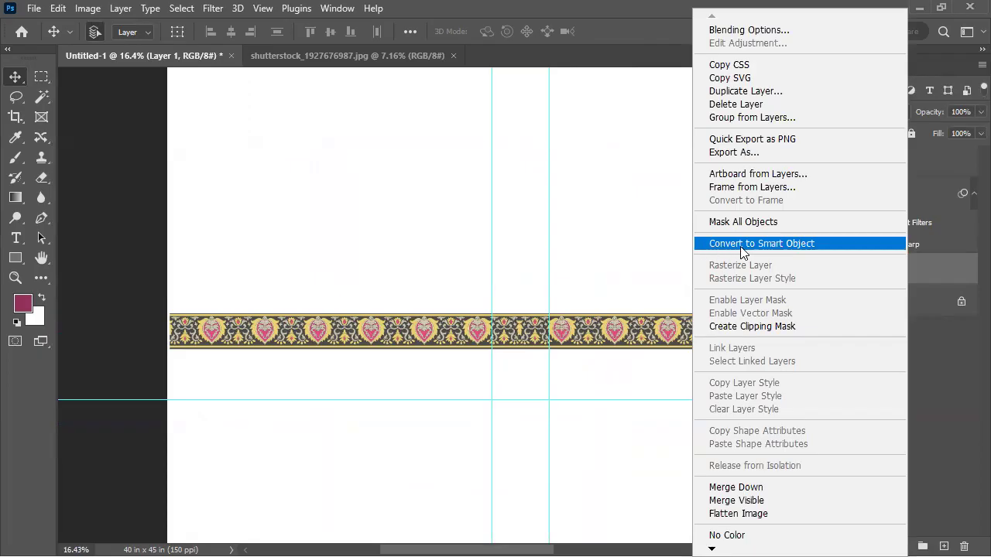
pyautogui.click(927, 262)
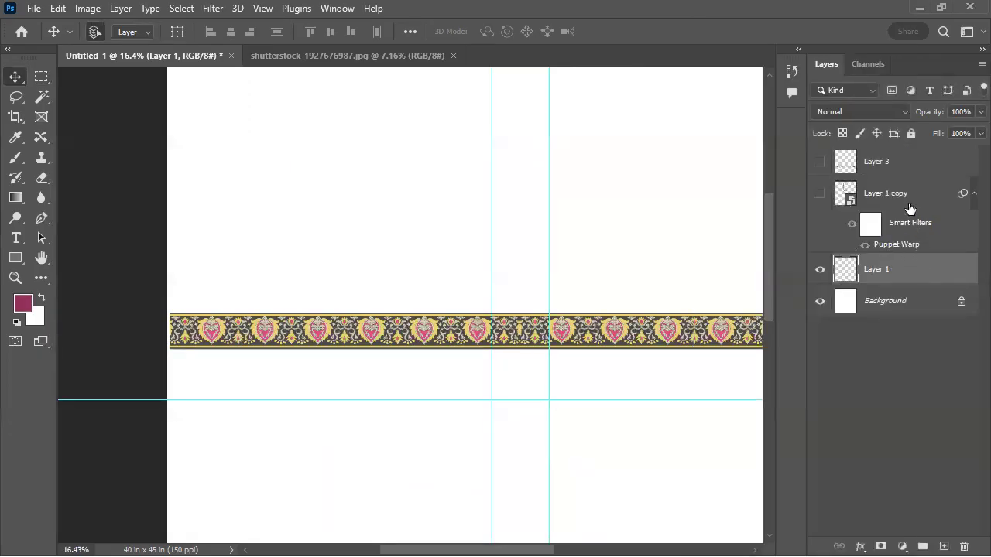
pyautogui.click(894, 223)
pyautogui.click(820, 193)
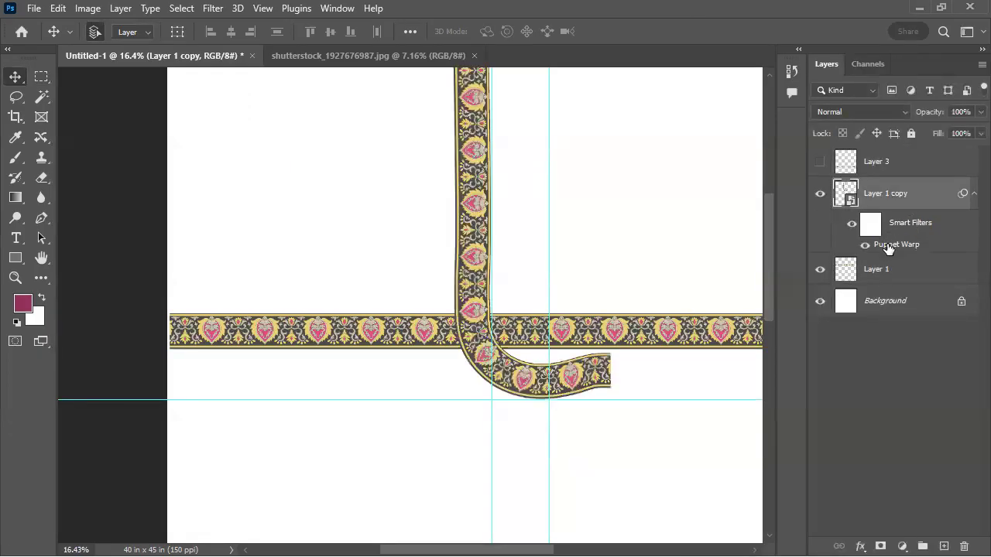
pyautogui.doubleClick(895, 244)
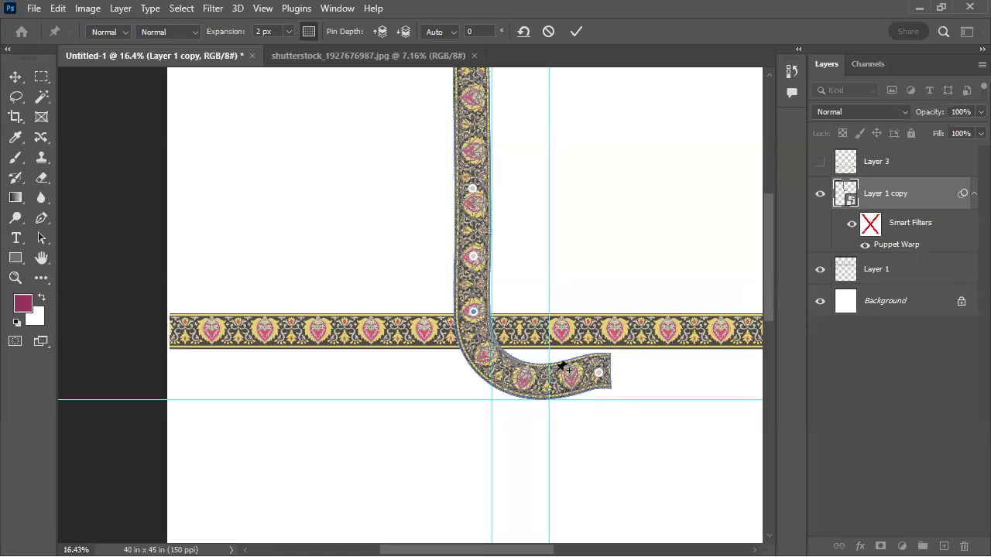
pyautogui.moveTo(599, 373); pyautogui.dragTo(513, 496)
pyautogui.hotkey('ctrl', 'z')
pyautogui.press('Return')
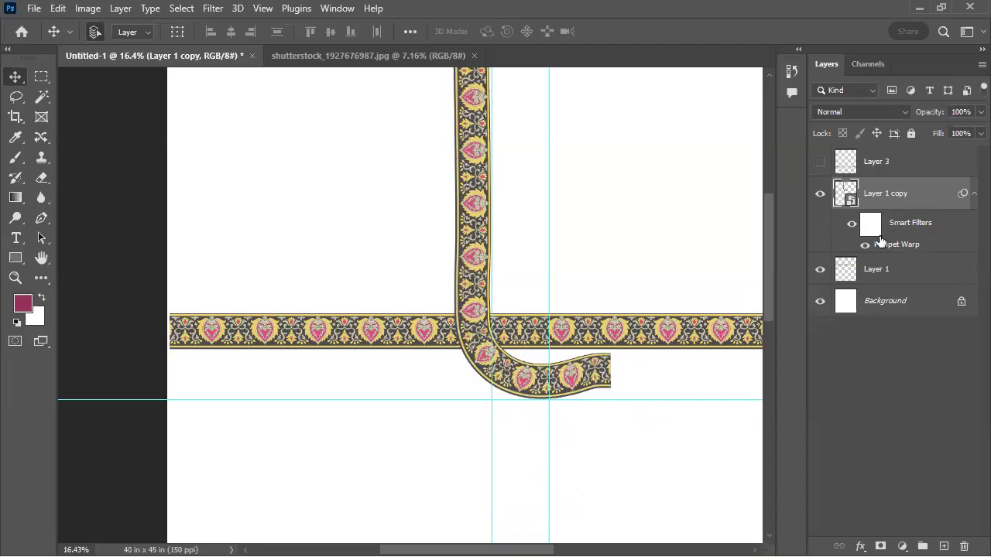
# Rasterize Layer 1 copy by adding a blank layer beneath it and merging the two layers
pyautogui.click(878, 287)
pyautogui.click(916, 197)
pyautogui.press('ctrl')
pyautogui.keyDown('ctrl'); pyautogui.click(943, 547); pyautogui.keyUp('ctrl')
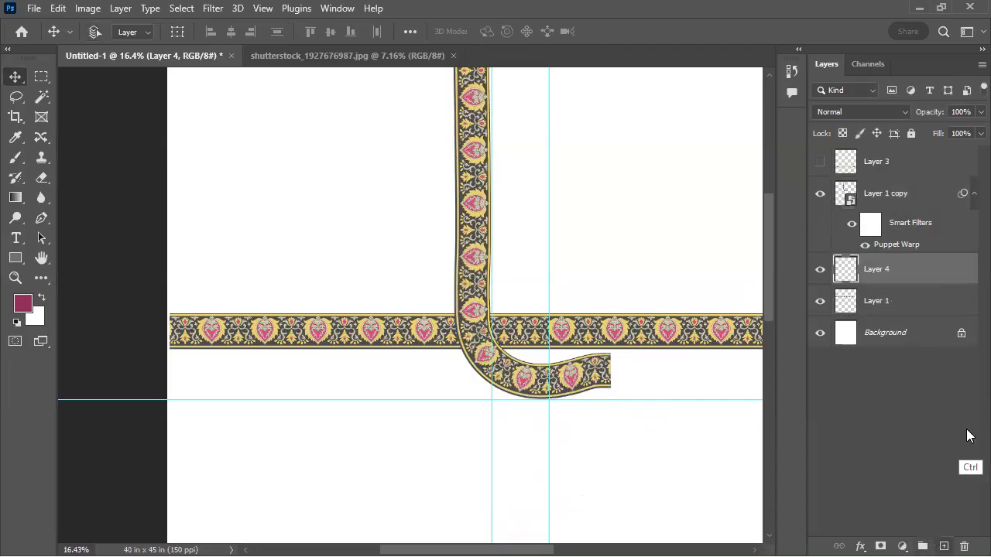
pyautogui.hotkey('ctrl', 'e')
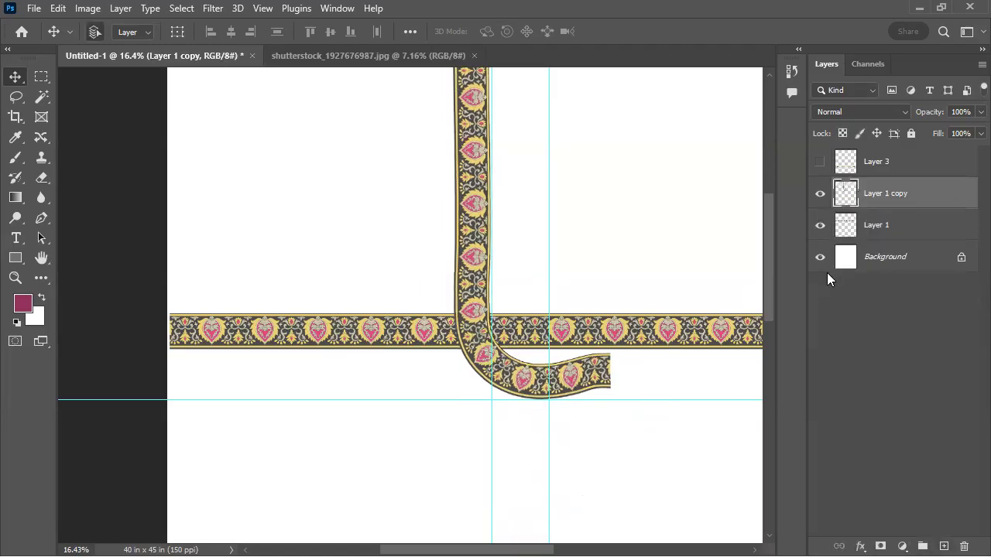
# Move the straight strip down below the horizontal guide and nudge the curved strip right against the 17 in guide
pyautogui.moveTo(596, 345); pyautogui.dragTo(593, 488)
pyautogui.moveTo(573, 391); pyautogui.dragTo(574, 386)
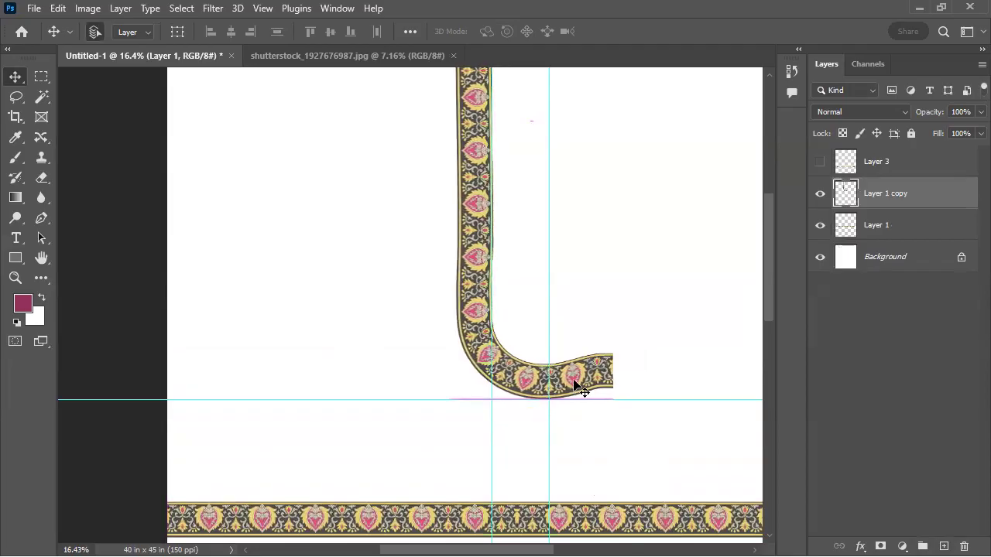
# Delete the part of the curved strip right of the centre guide using the 6 × 18 in marquee, and select the whole canvas
pyautogui.press('m')
pyautogui.click(668, 277)
pyautogui.click(558, 290)
pyautogui.moveTo(591, 323); pyautogui.dragTo(582, 319)
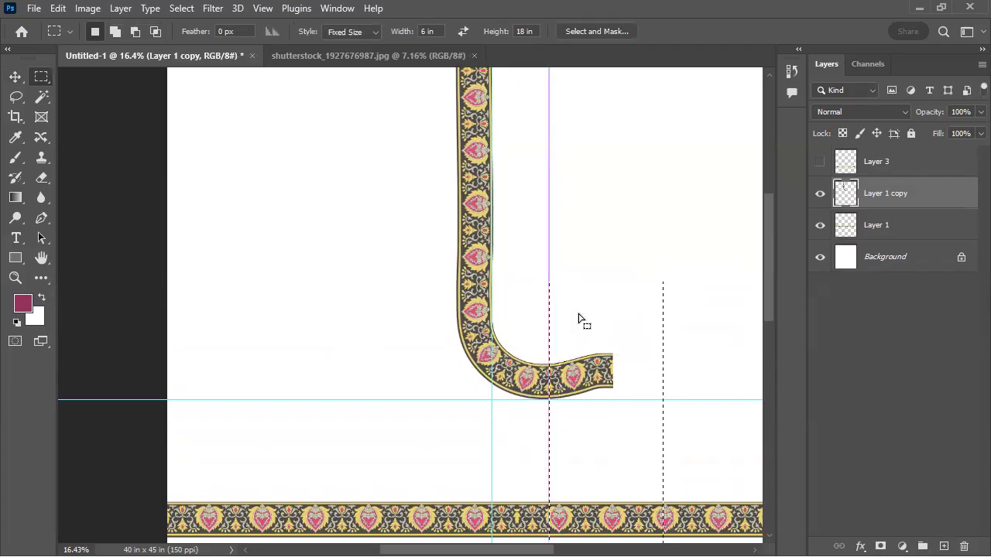
pyautogui.press('Delete')
pyautogui.hotkey('ctrl', 'a')
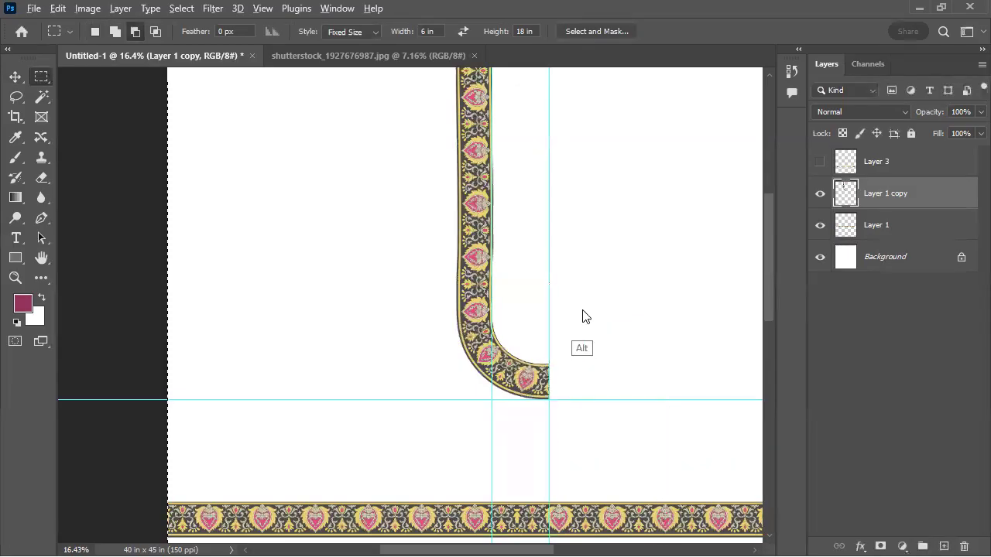
# Add a horizontally flipped copy of the curved half-strip about the centre guide to complete the U-shaped neckline, and hide the guides
pyautogui.hotkey('alt', 'e')
pyautogui.hotkey('alt', 'a')
pyautogui.hotkey('alt', 'h')
pyautogui.hotkey('ctrl', 'h')
pyautogui.moveTo(599, 340); pyautogui.dragTo(520, 430)
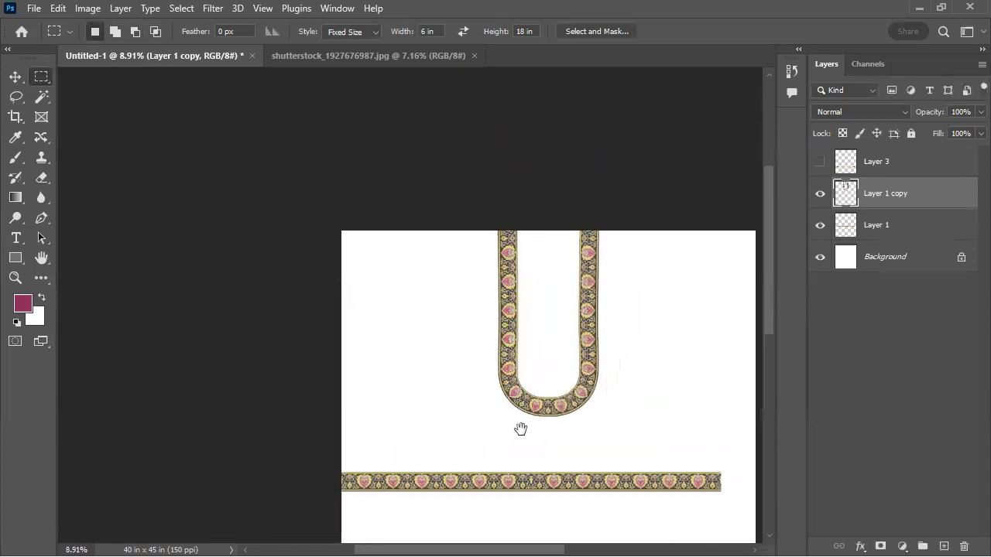
pyautogui.moveTo(546, 391); pyautogui.dragTo(576, 387)
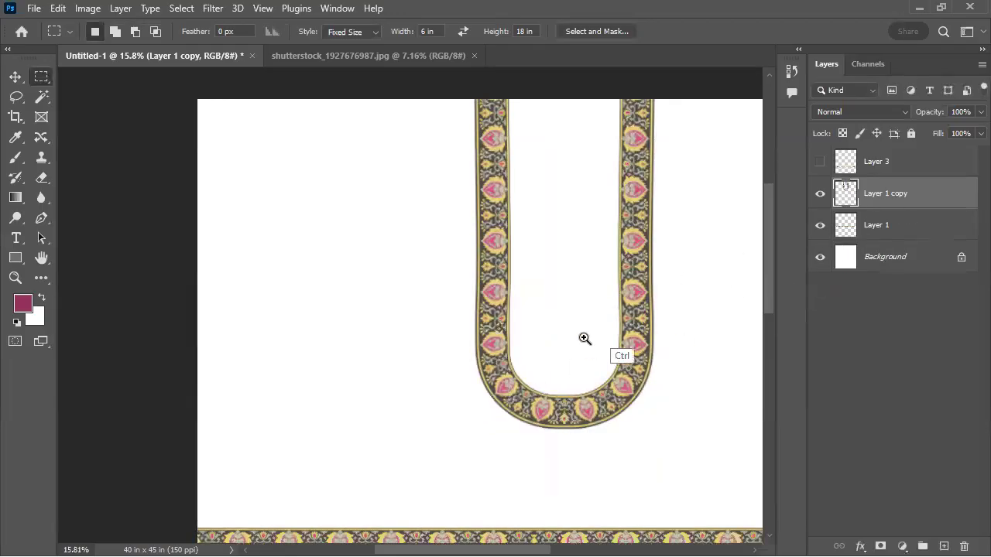
pyautogui.moveTo(504, 370); pyautogui.dragTo(466, 436)
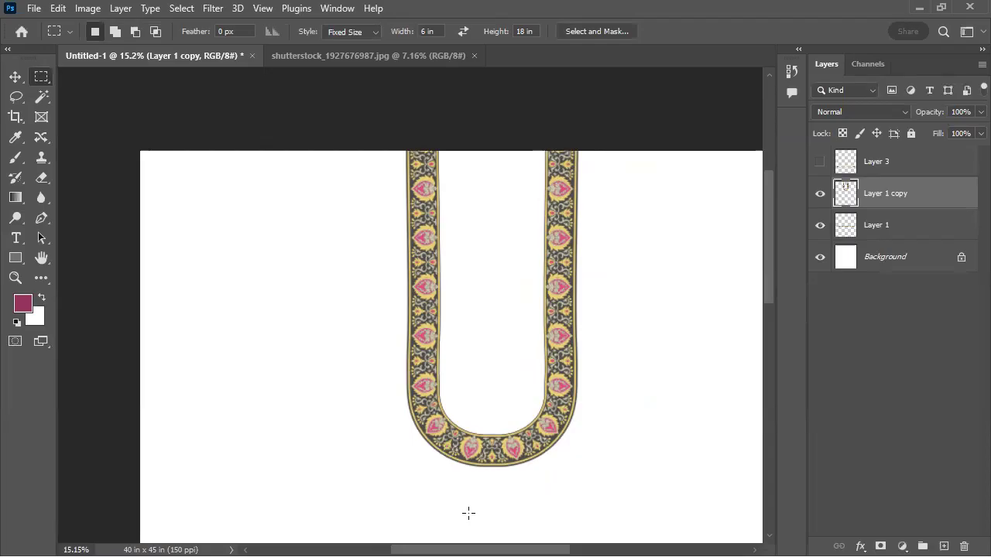
pyautogui.press('v')
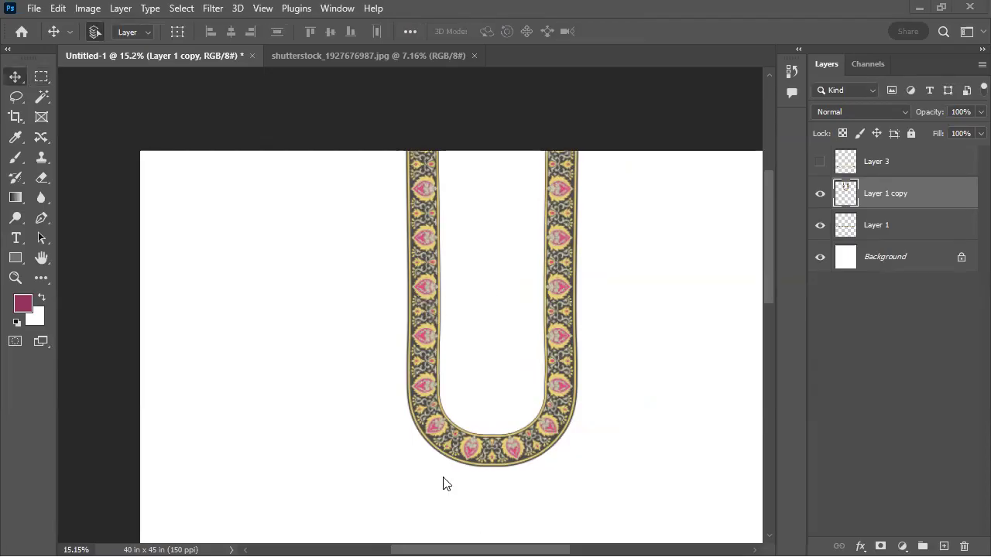
# Switch to Chrome and bring up the textile design course group chat in WhatsApp
pyautogui.hotkey('alt', 'Tab')
pyautogui.click(542, 225)
pyautogui.hotkey('alt', 'Tab')
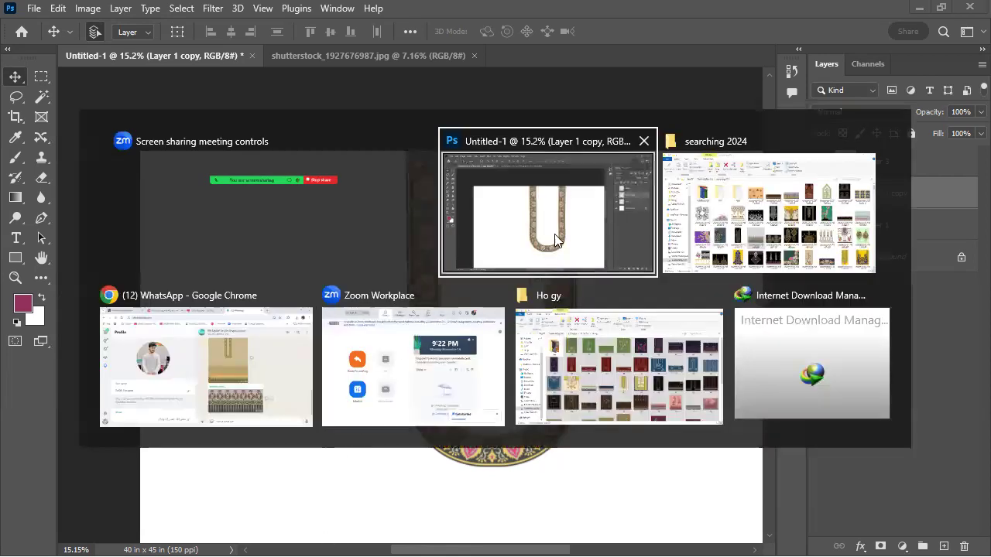
pyautogui.click(280, 364)
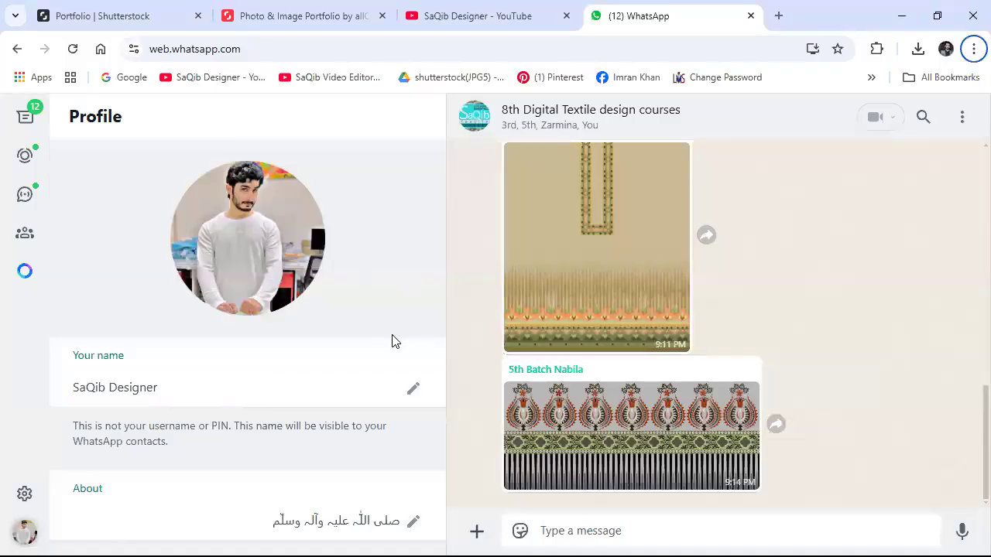
pyautogui.hotkey('ctrl', 'Tab')
pyautogui.hotkey('ctrl', 'Tab')
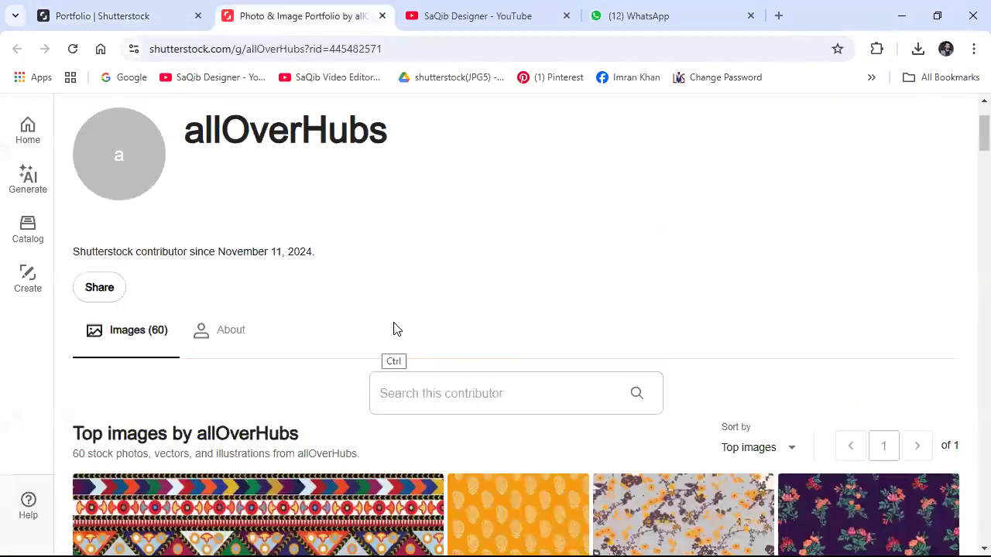
pyautogui.hotkey('ctrl', 'Tab')
pyautogui.hotkey('ctrl', 'Tab')
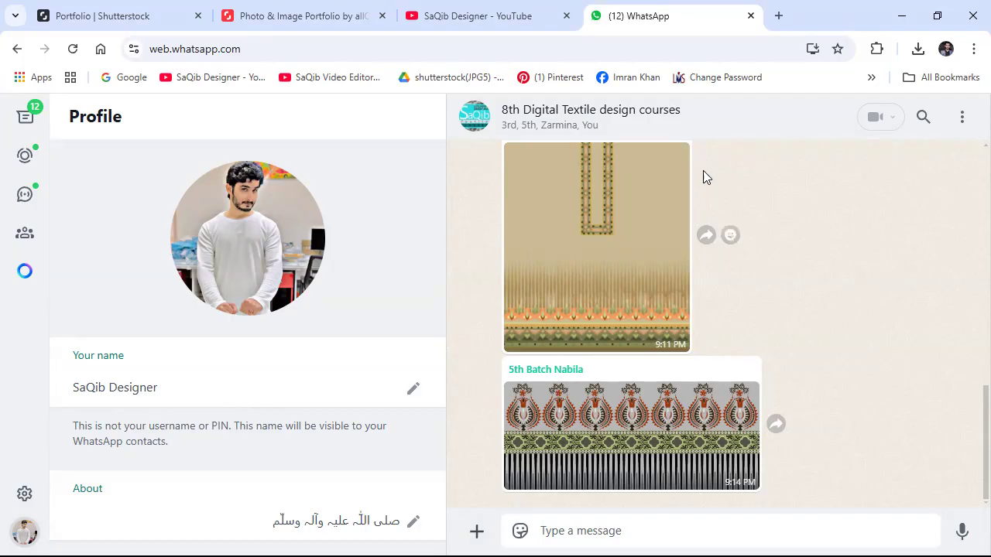
# Download the newest black, teal and orange geometric pattern image from the group chat and open it in the full-size viewer
pyautogui.scroll(-3, 574, 445)
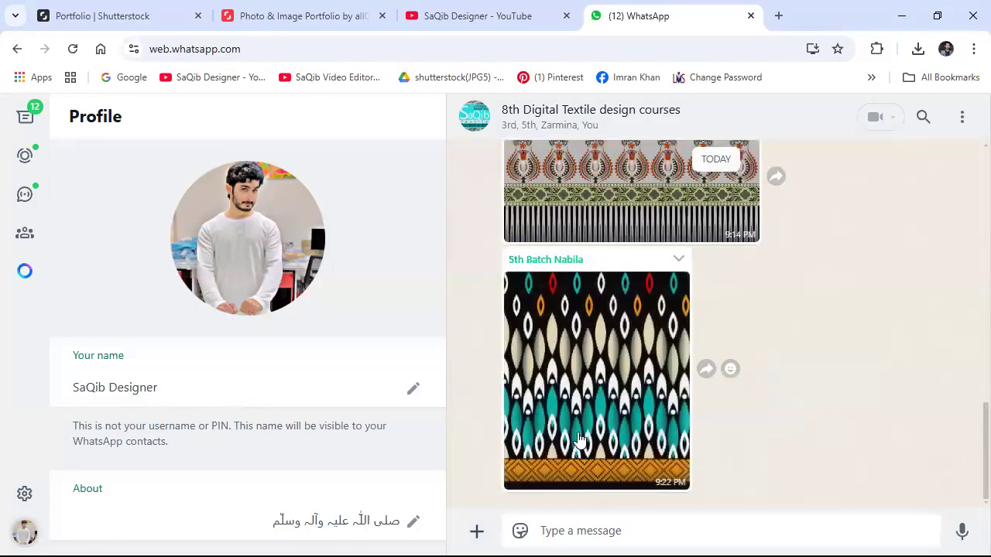
pyautogui.scroll(3, 586, 348)
pyautogui.scroll(2, 577, 410)
pyautogui.scroll(-5, 580, 371)
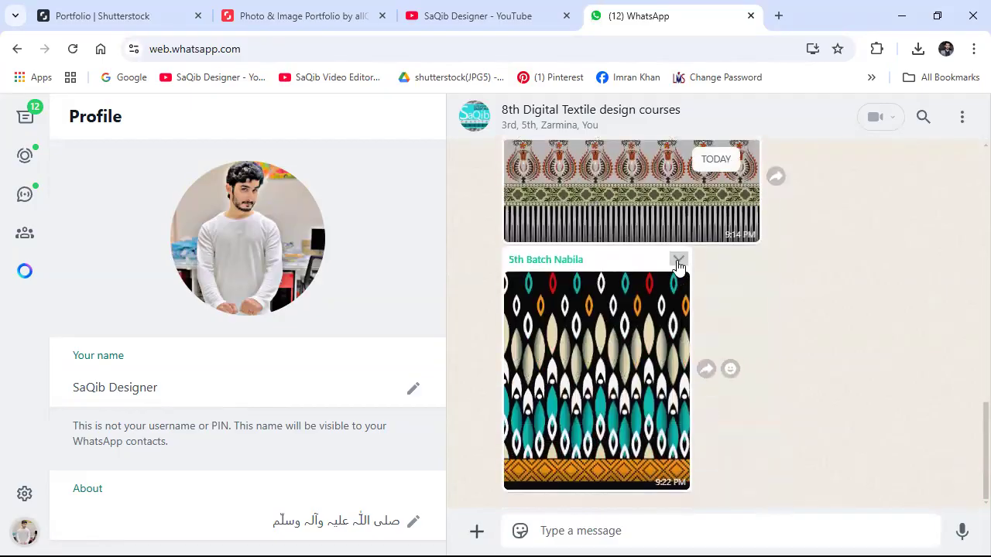
pyautogui.click(678, 259)
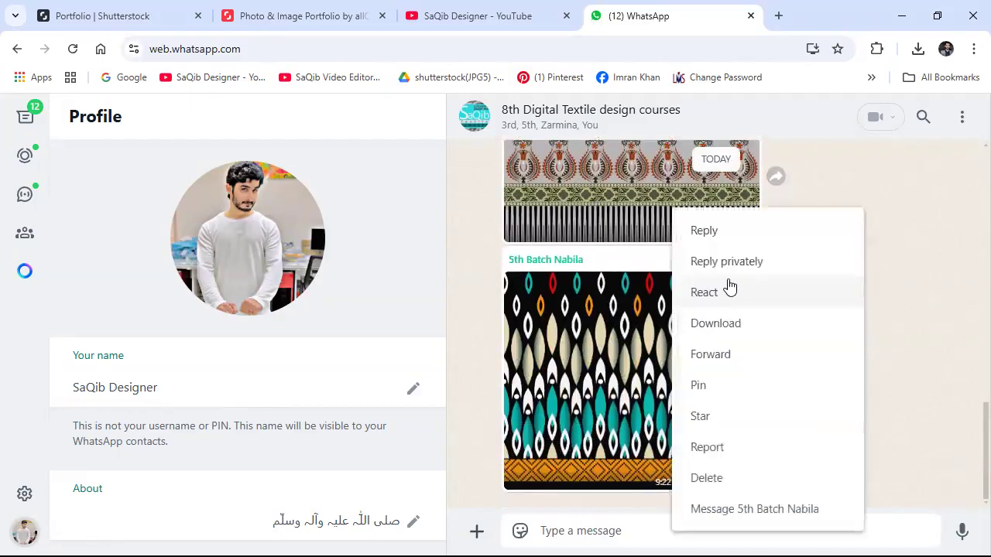
pyautogui.click(728, 331)
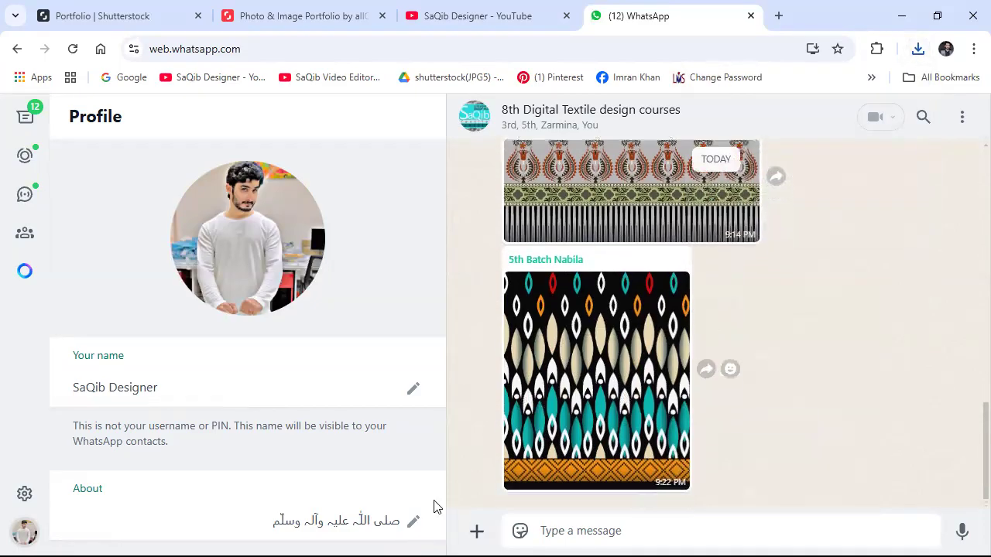
pyautogui.click(581, 352)
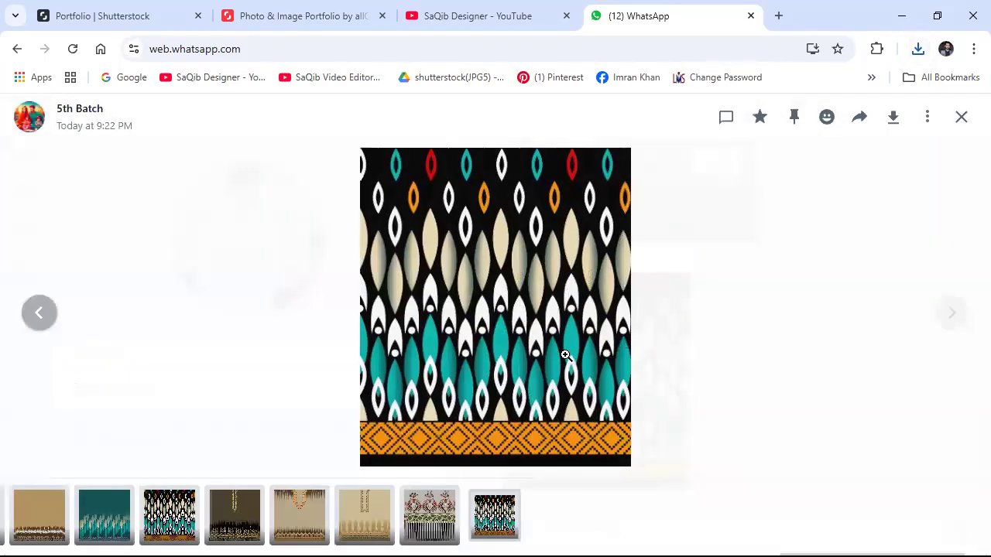